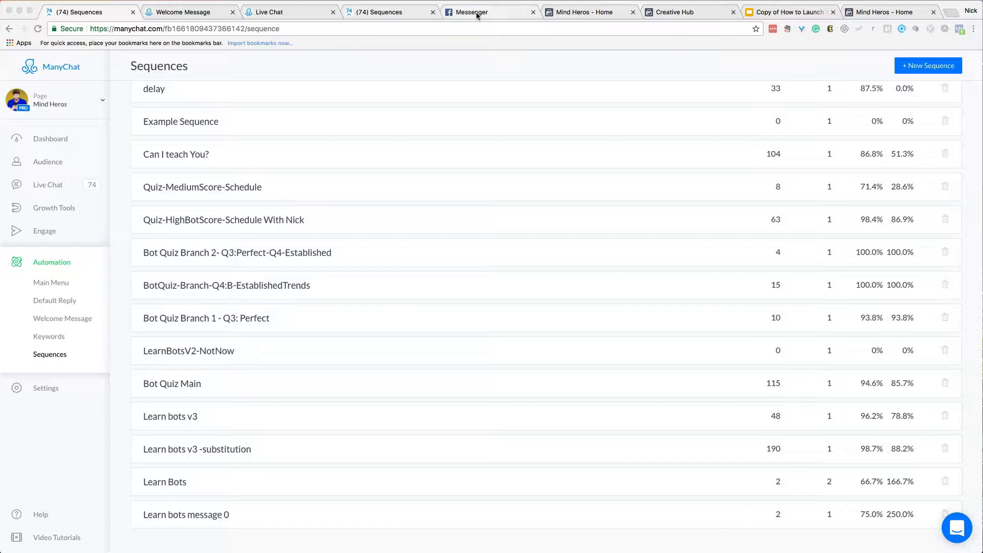
# Switch to Facebook, open its home page in a new tab and start creating a new Page
pyautogui.click(476, 14)
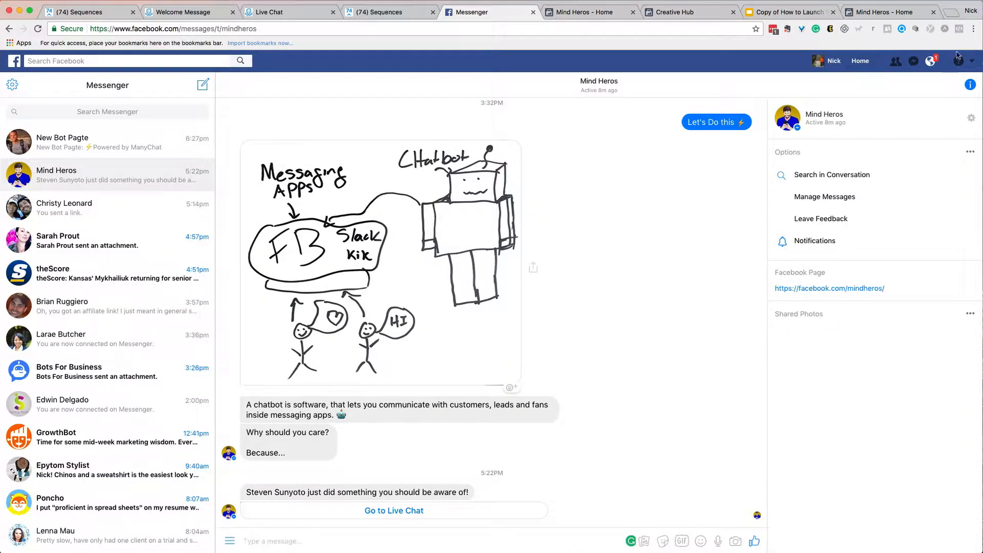
pyautogui.keyDown('super'); pyautogui.click(859, 66); pyautogui.keyUp('super')
pyautogui.click(528, 13)
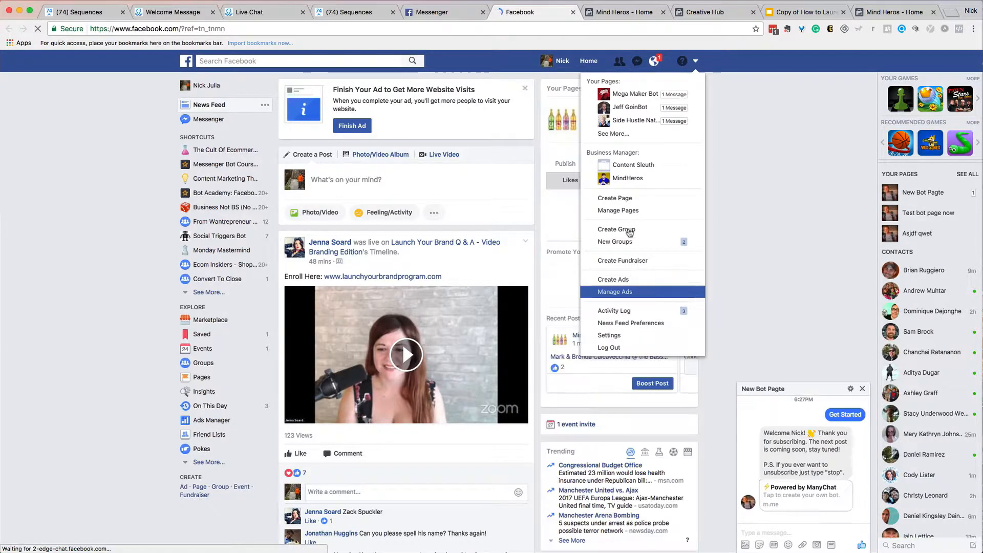
pyautogui.click(636, 202)
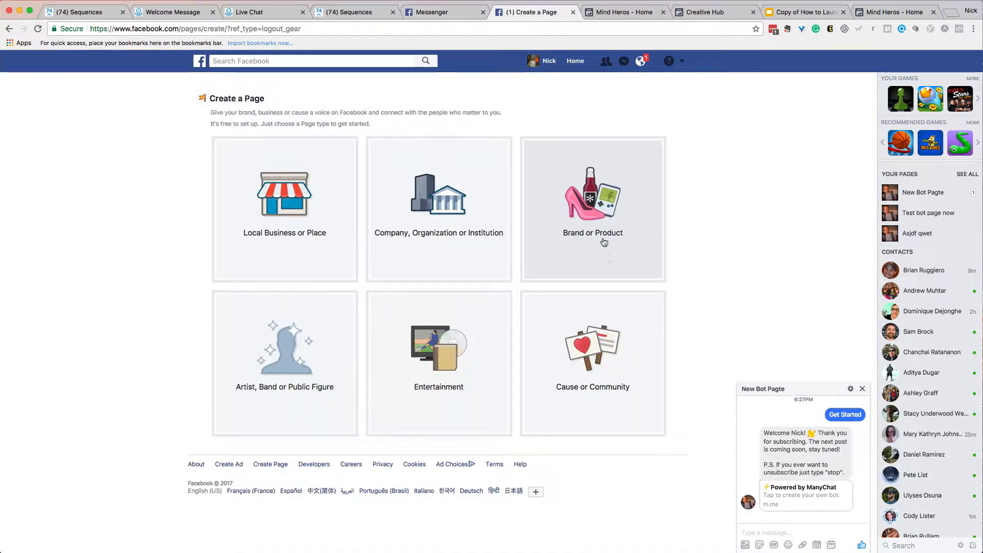
# Create a Brand or Product page named "Bot page new" in the Website category
pyautogui.click(604, 243)
pyautogui.click(600, 177)
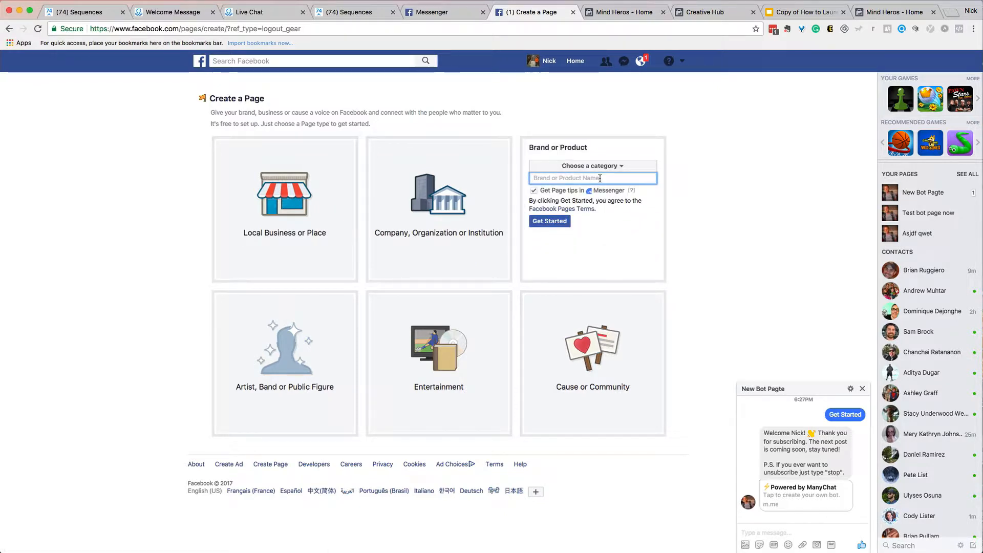
pyautogui.write('Bot page new')
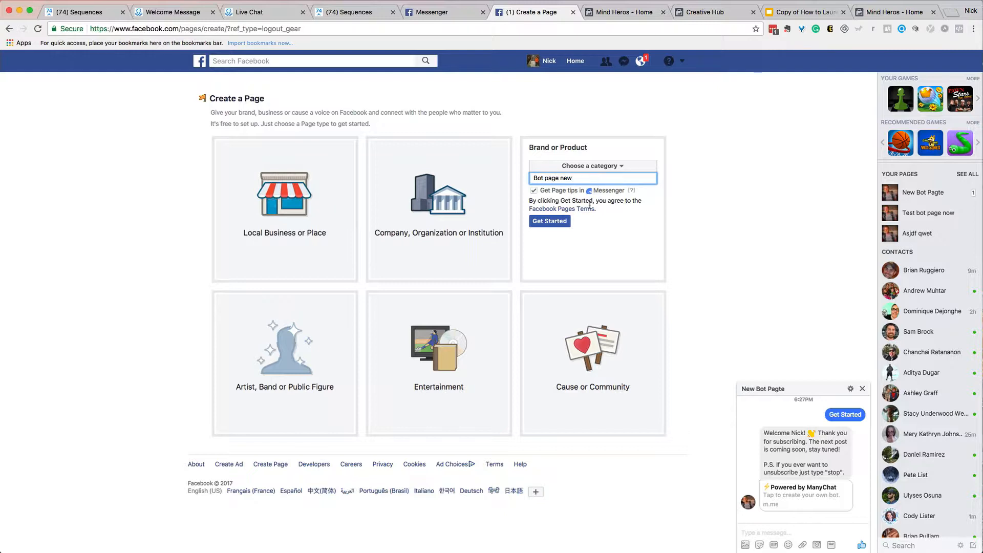
pyautogui.click(556, 221)
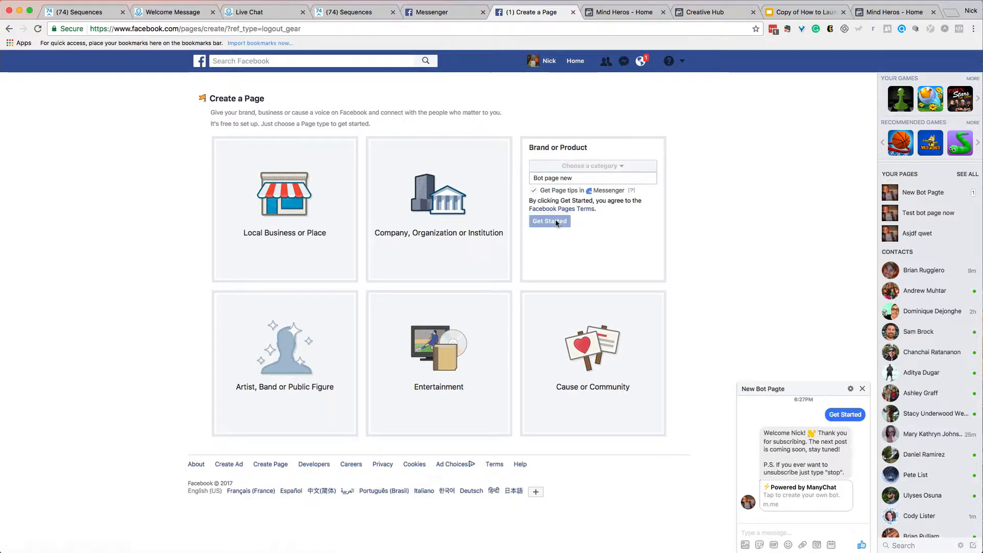
pyautogui.click(576, 191)
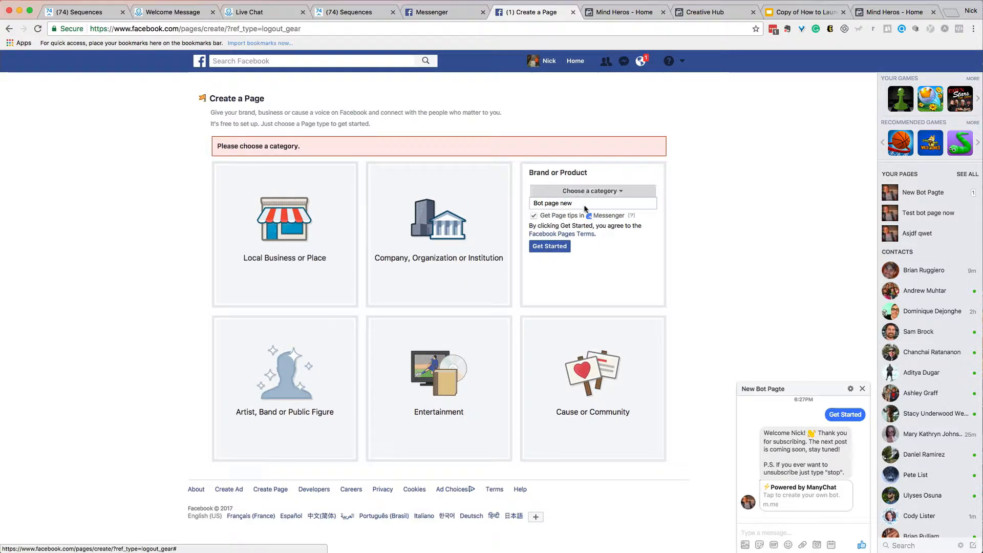
pyautogui.scroll(-3, 579, 512)
pyautogui.click(578, 511)
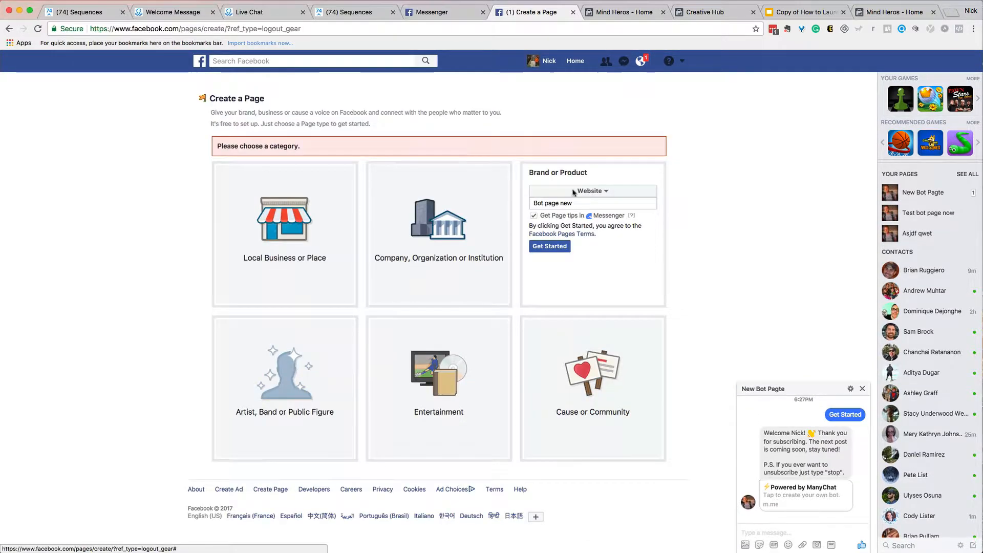
pyautogui.click(553, 248)
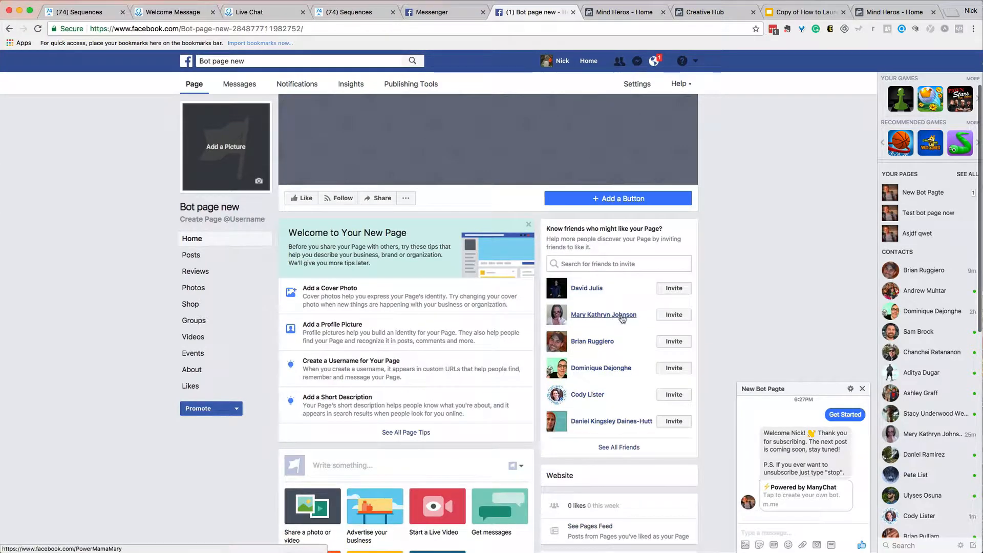
# Upload the portrait photo listed just above pact.jpg in Downloads as the new page's profile picture and save it
pyautogui.click(862, 389)
pyautogui.click(233, 150)
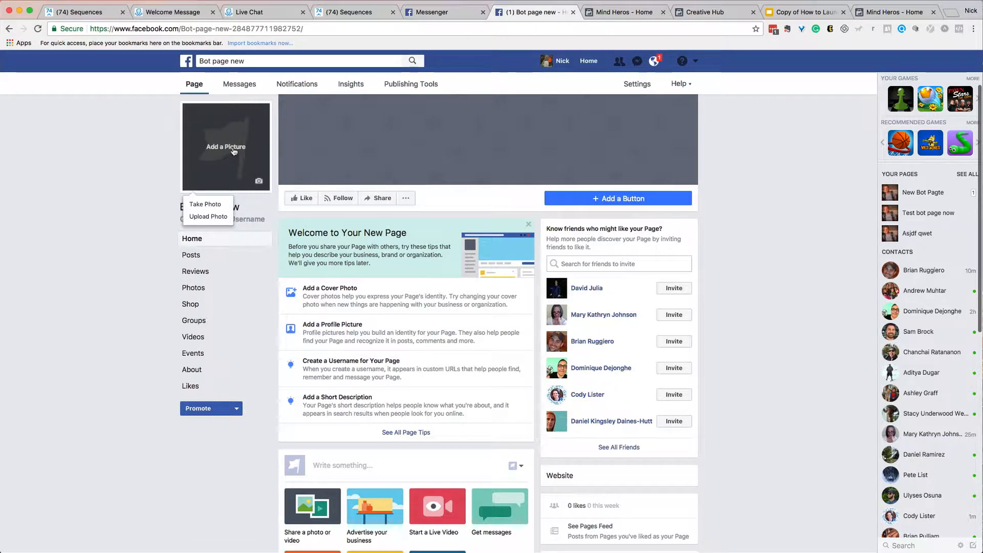
pyautogui.click(220, 219)
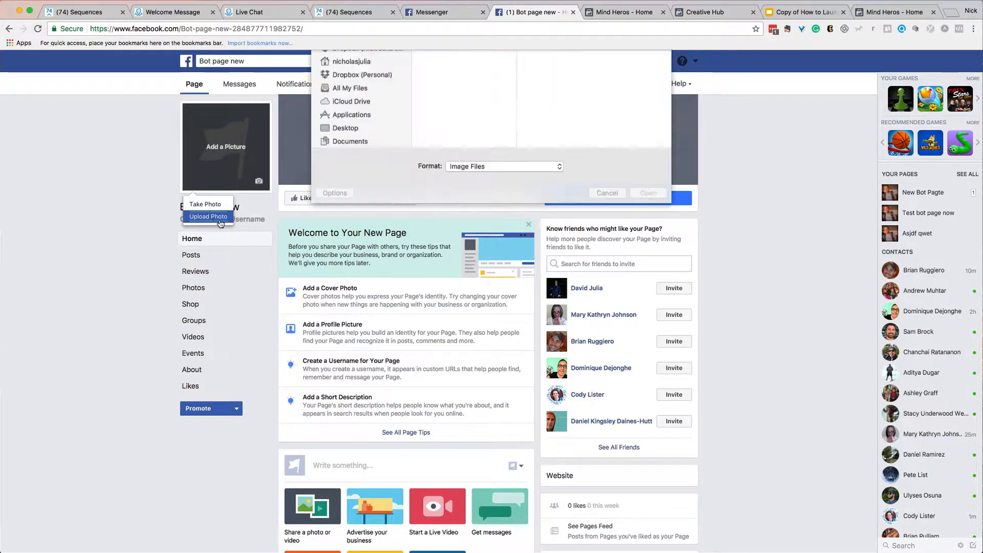
pyautogui.scroll(-5, 466, 146)
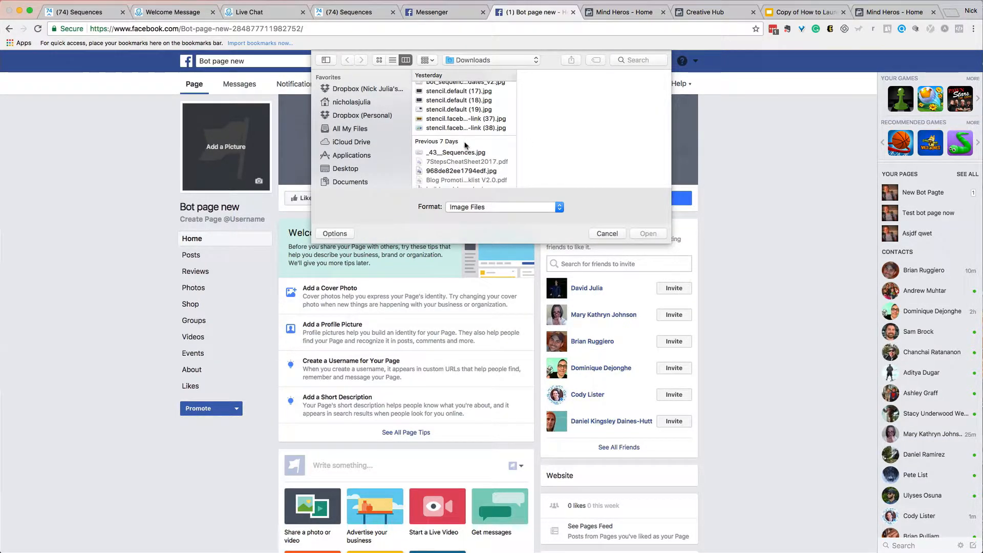
pyautogui.scroll(-4, 466, 169)
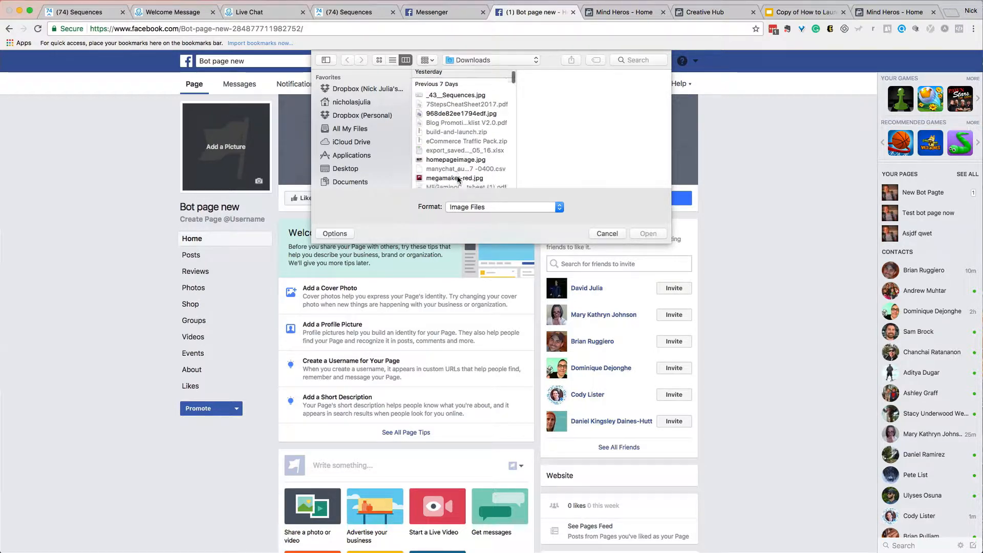
pyautogui.scroll(3, 458, 179)
pyautogui.scroll(5, 458, 176)
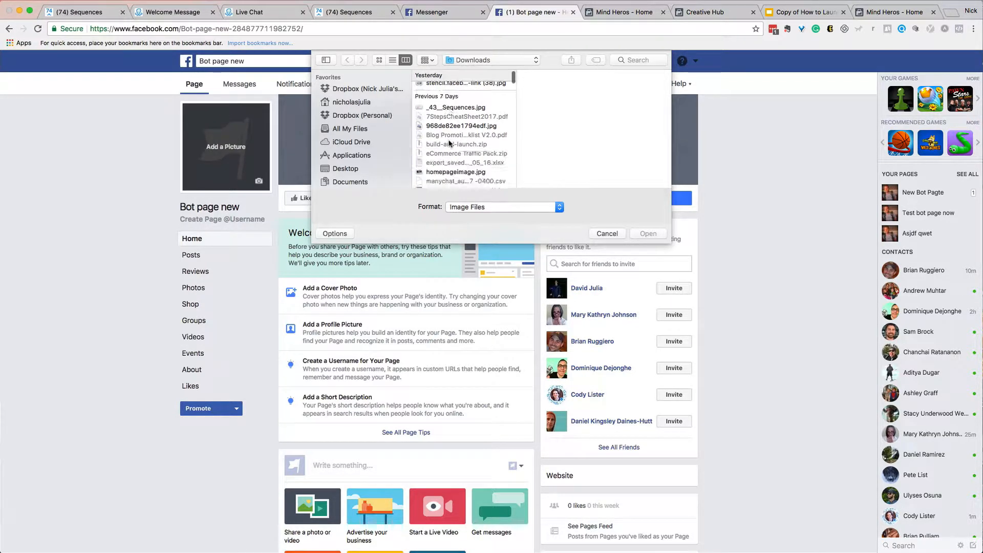
pyautogui.click(446, 132)
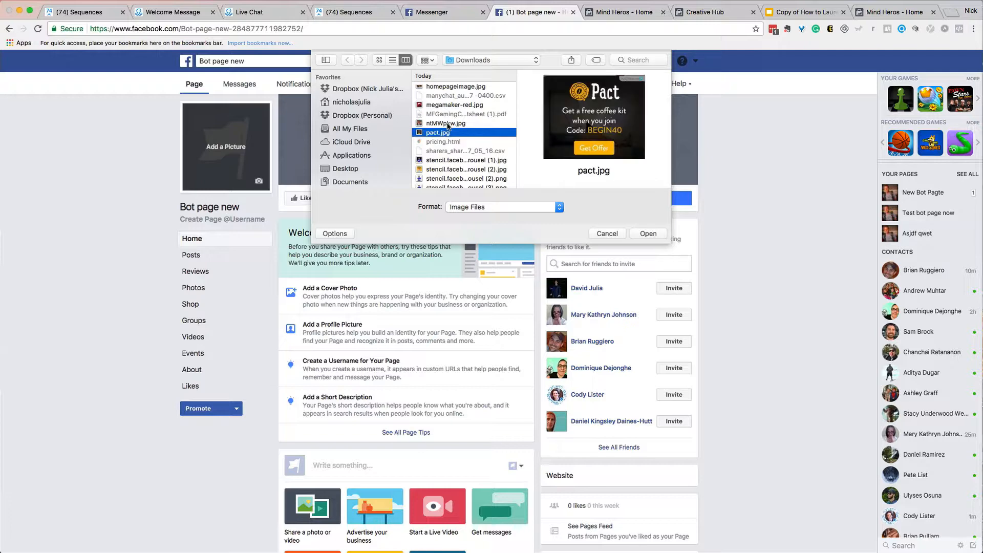
pyautogui.click(447, 123)
pyautogui.click(648, 235)
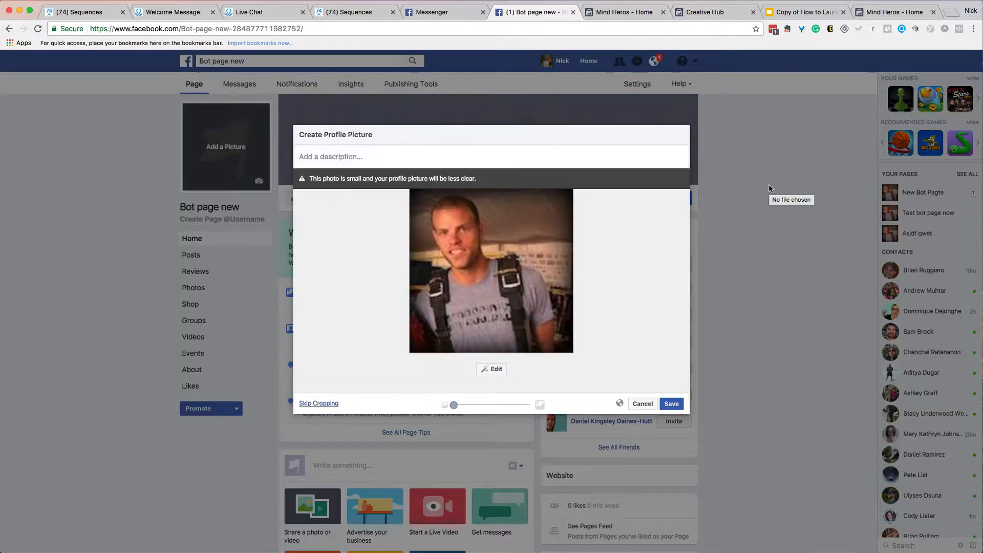
pyautogui.click(671, 403)
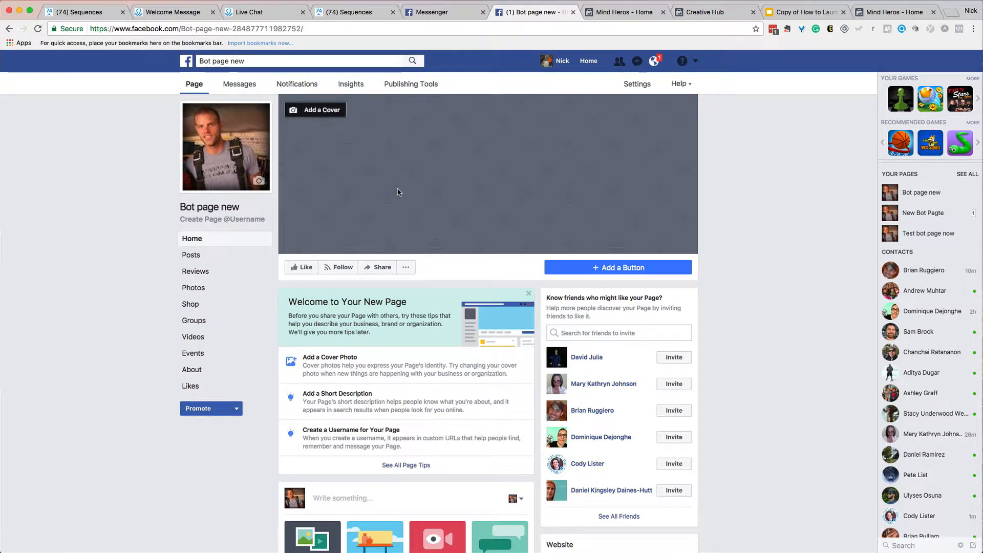
# Upload stencil.default (17).jpg from Downloads as the page's cover photo and save it, closing the page's chat window
pyautogui.click(320, 112)
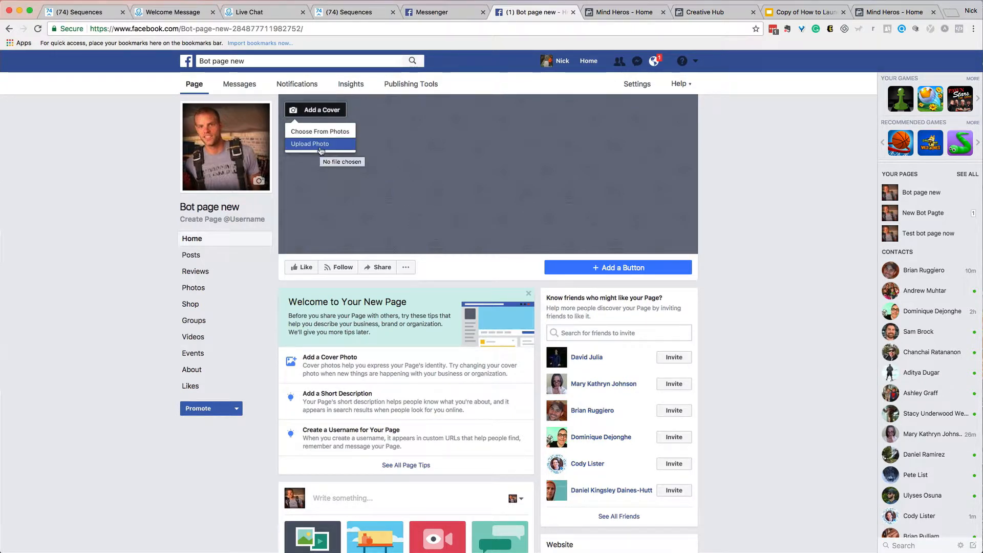
pyautogui.click(320, 144)
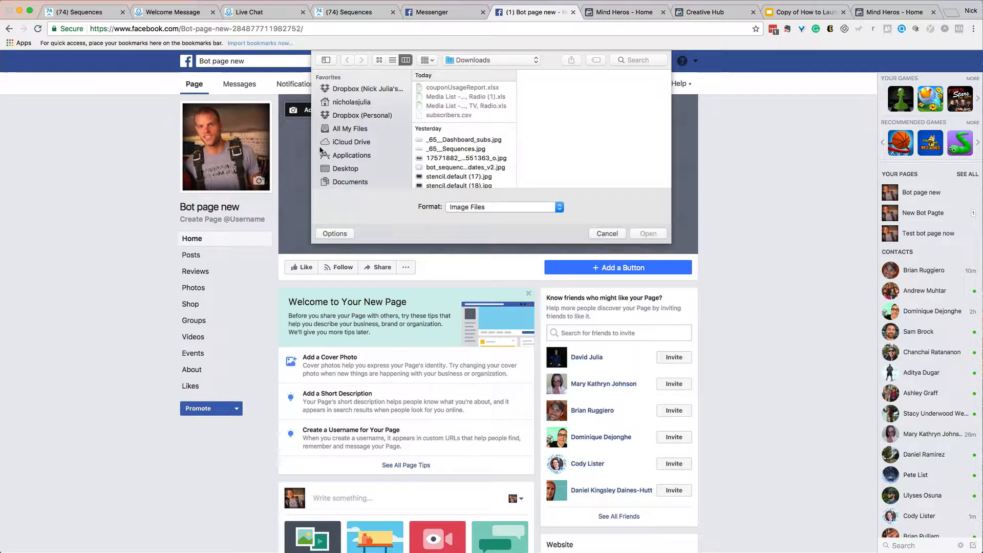
pyautogui.click(457, 178)
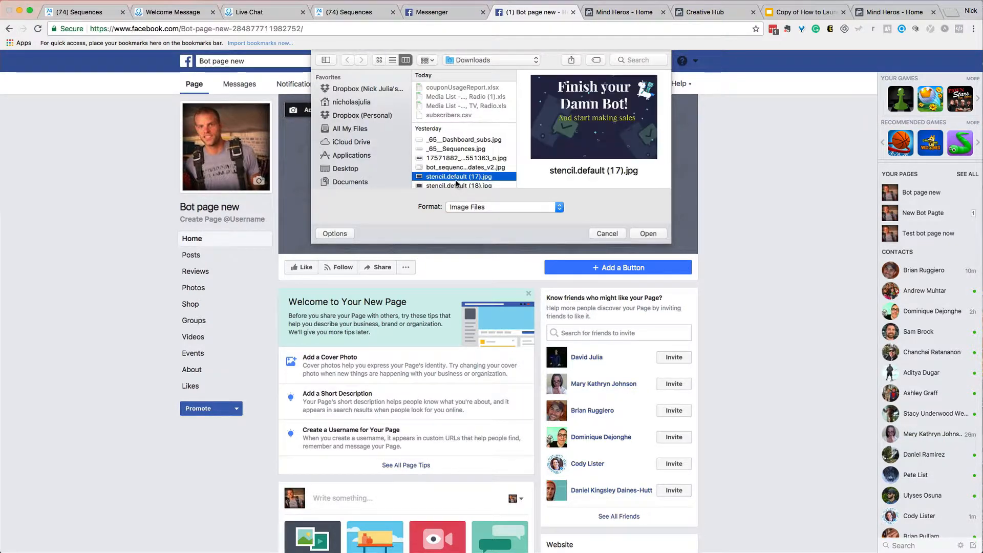
pyautogui.click(647, 233)
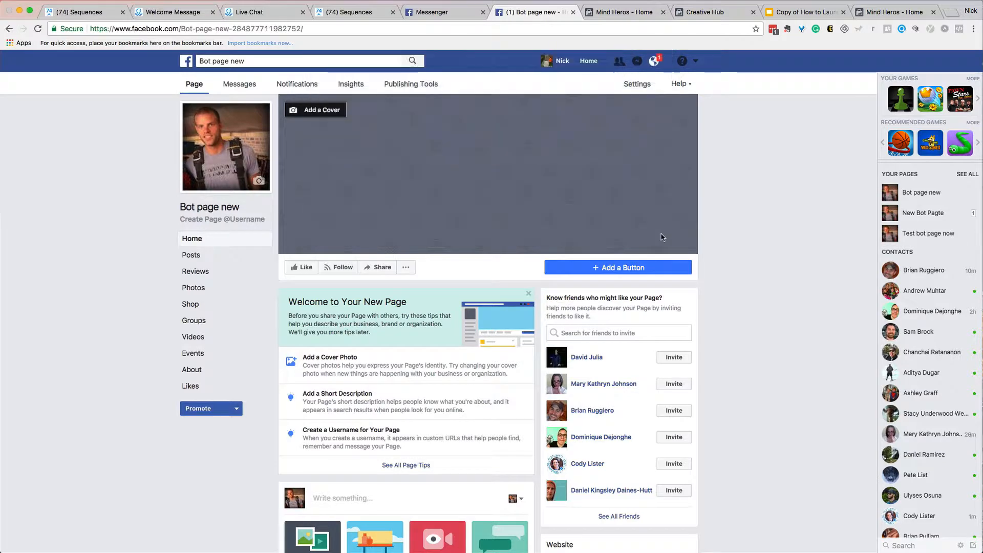
pyautogui.scroll(-5, 715, 419)
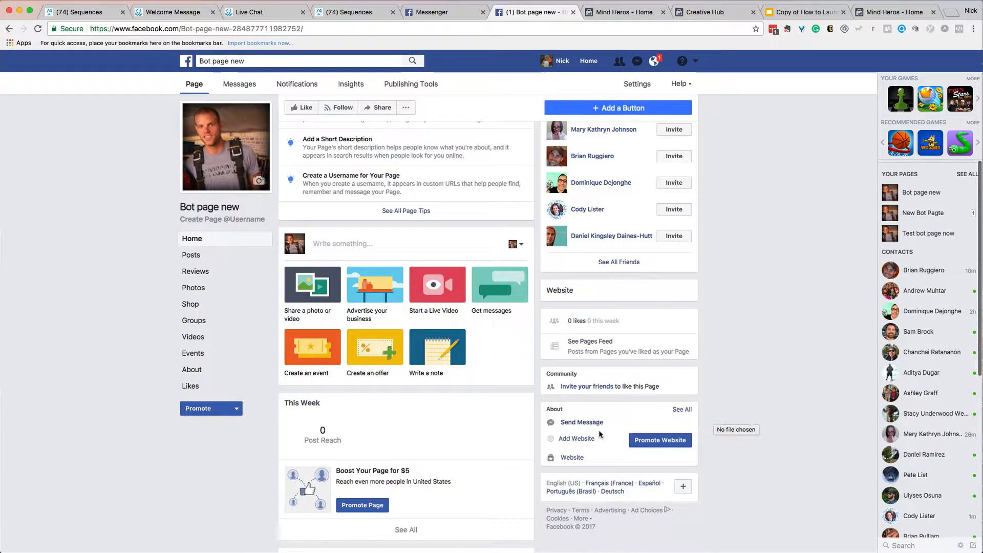
pyautogui.click(582, 422)
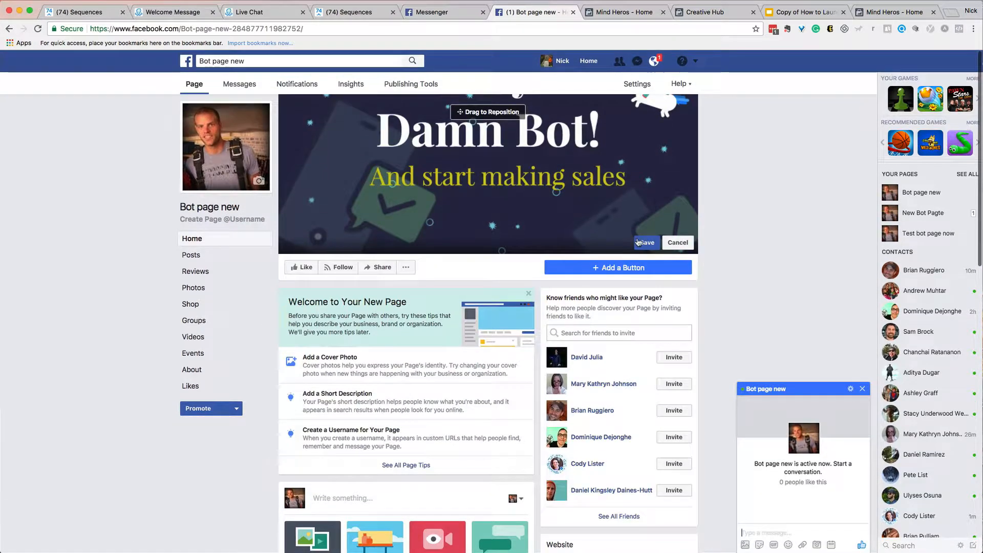
pyautogui.click(647, 243)
pyautogui.click(864, 389)
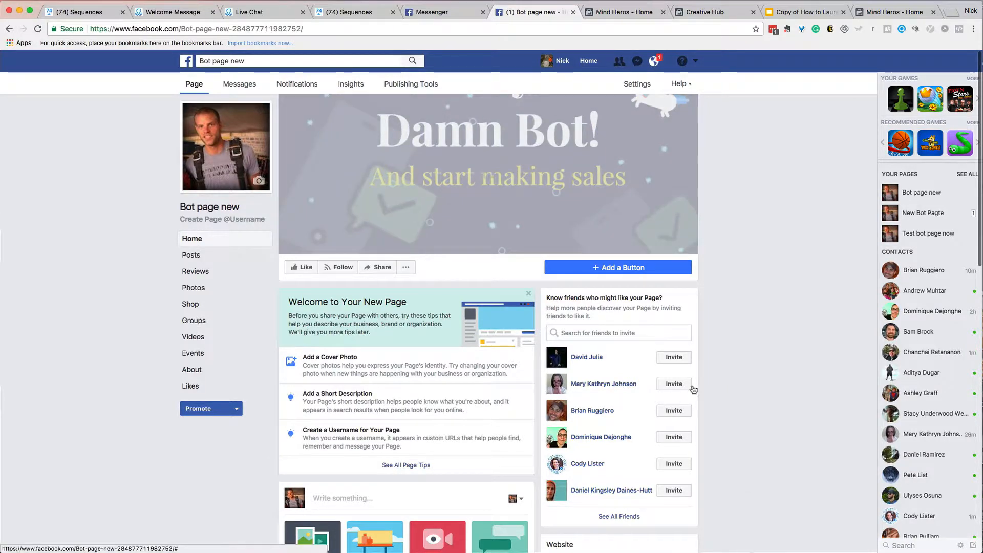
# Start a message to the new page from its About section and open the conversation in full Messenger
pyautogui.scroll(-5, 781, 324)
pyautogui.scroll(-2, 684, 461)
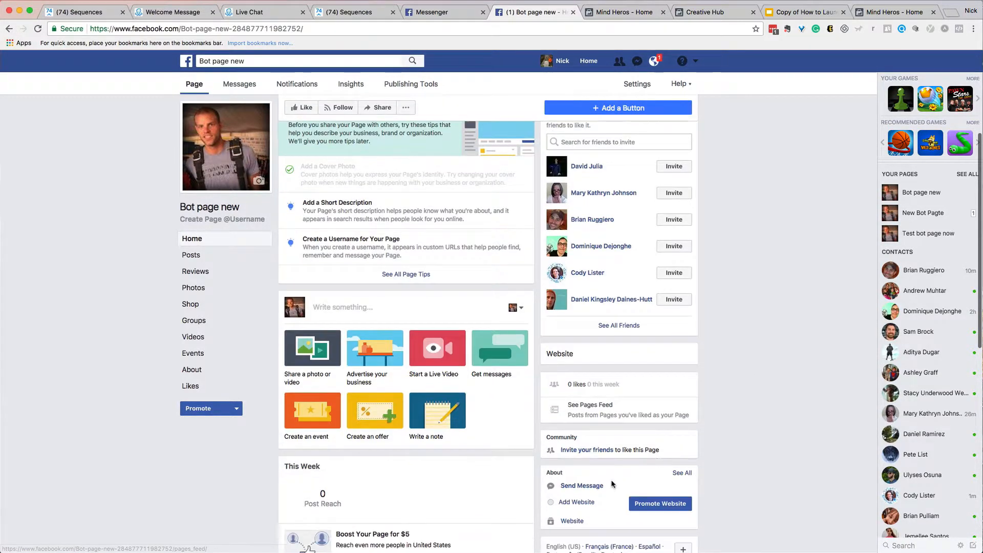
pyautogui.click(584, 486)
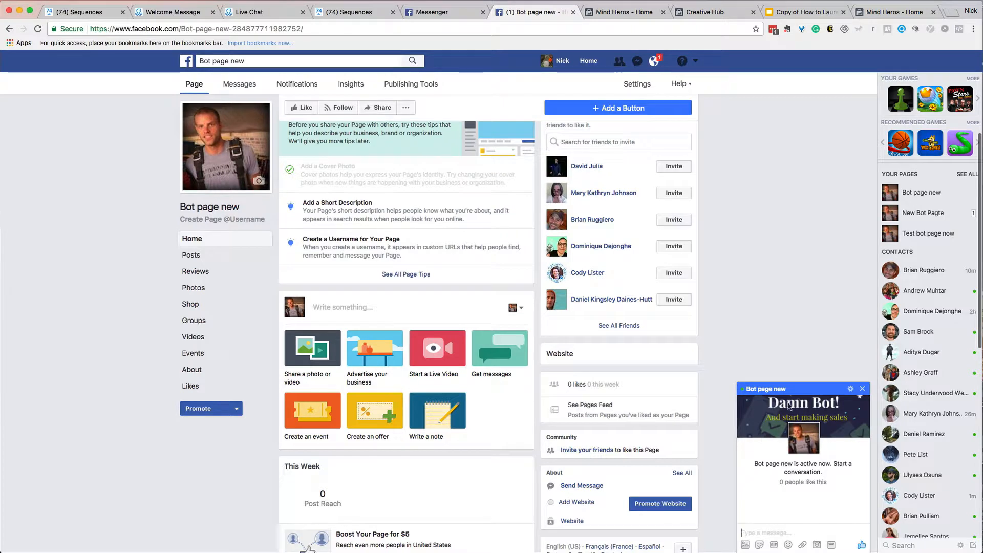
pyautogui.click(851, 389)
pyautogui.click(861, 408)
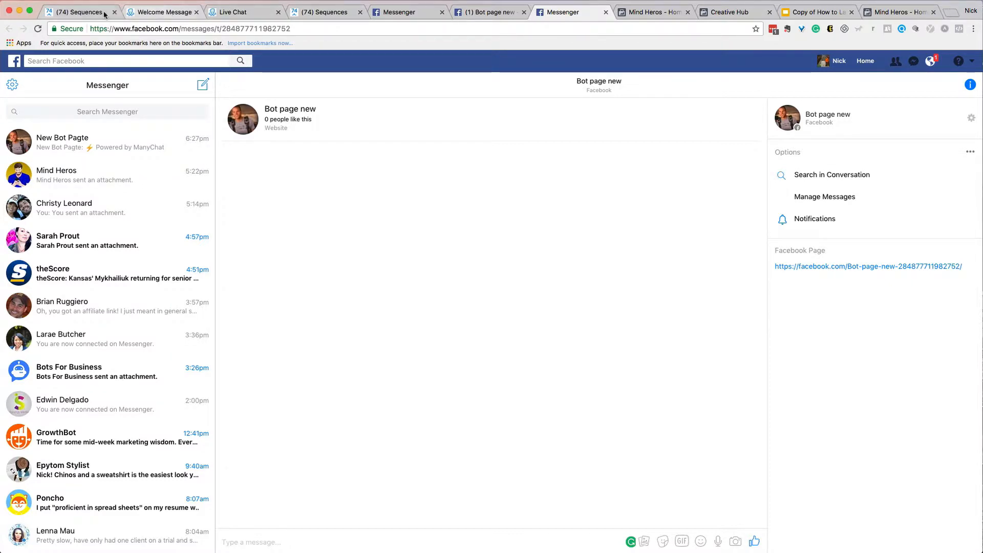
# Switch to ManyChat, go to its dashboard and start adding a new page to the account
pyautogui.click(169, 11)
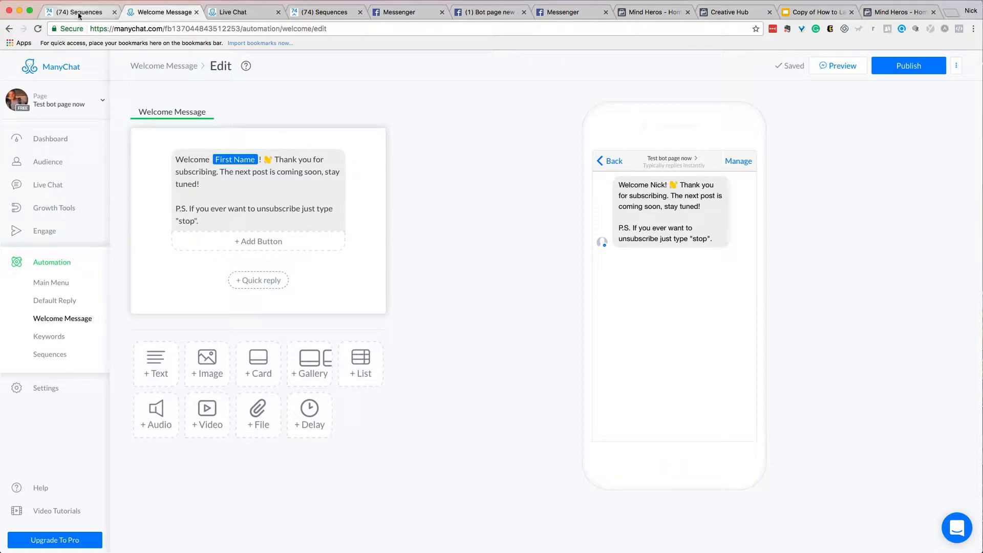
pyautogui.click(100, 12)
pyautogui.click(232, 15)
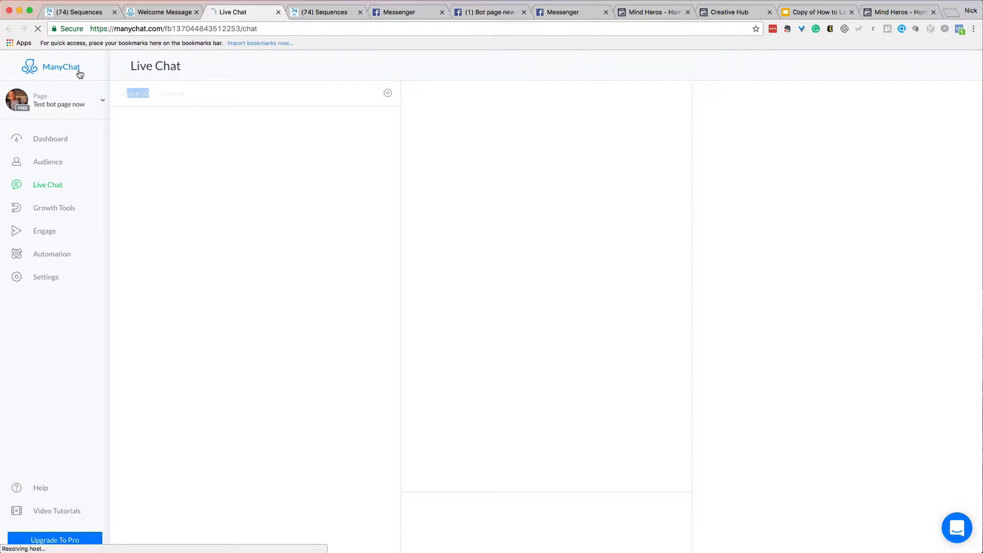
pyautogui.click(69, 72)
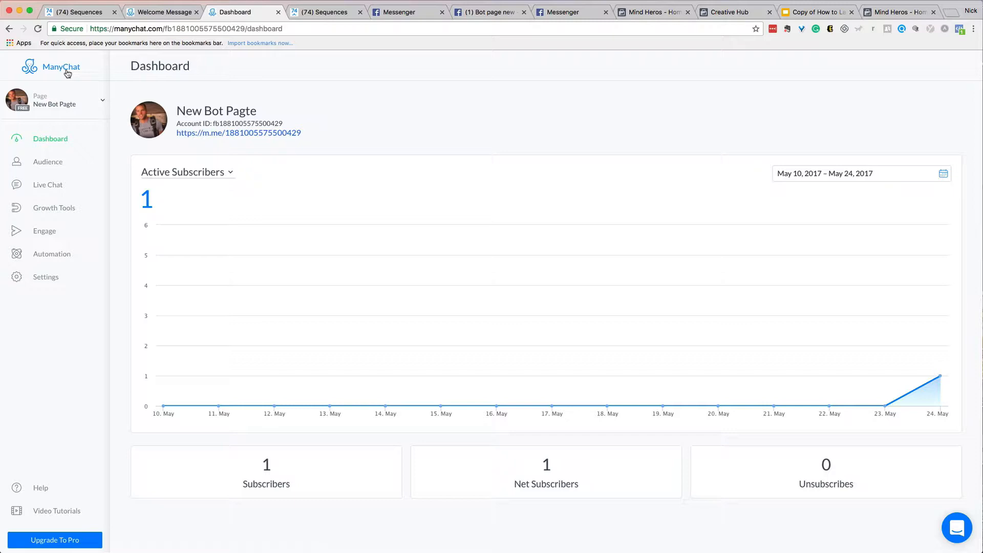
pyautogui.click(90, 105)
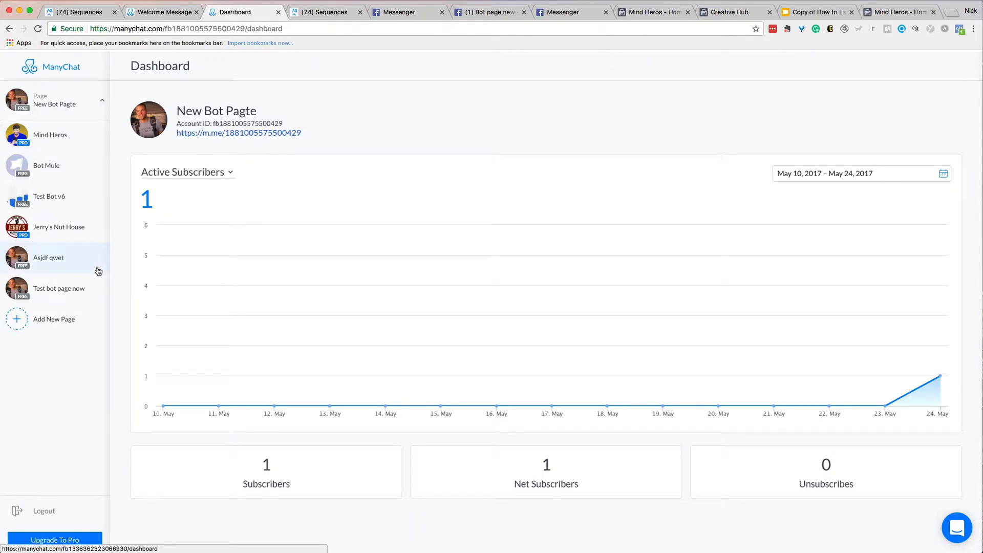
pyautogui.click(45, 325)
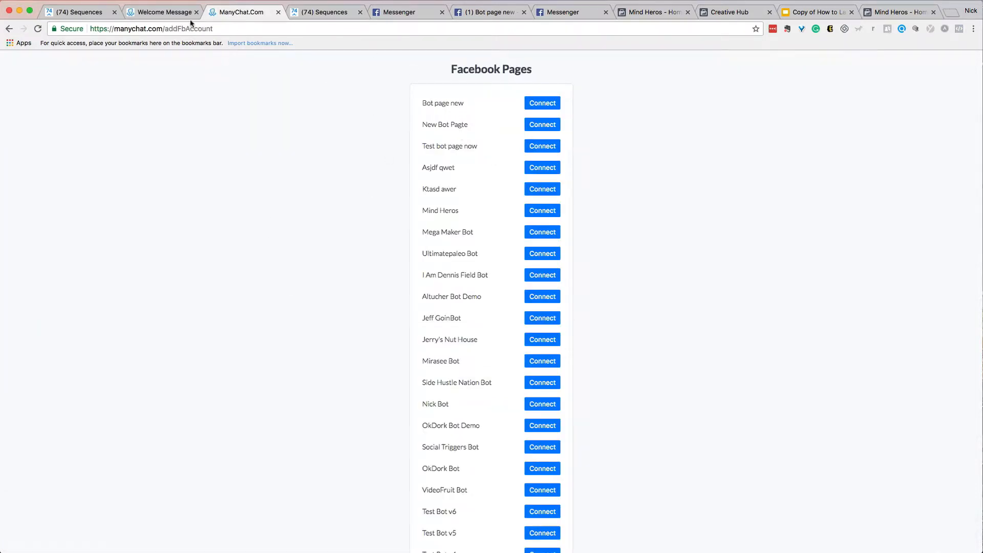
# Look at the account's page list from the Welcome Message editor and return to the Facebook Pages connection list
pyautogui.click(164, 13)
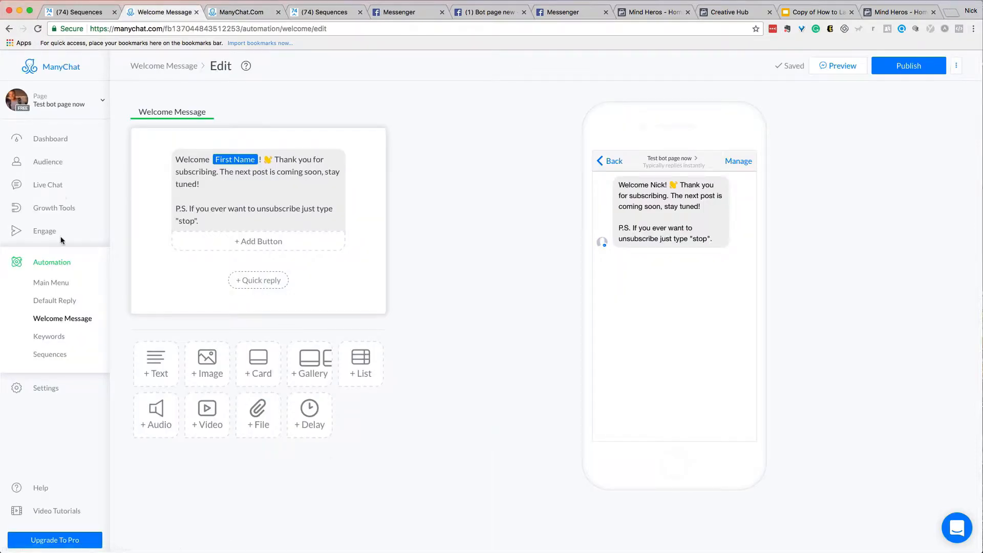
pyautogui.click(73, 105)
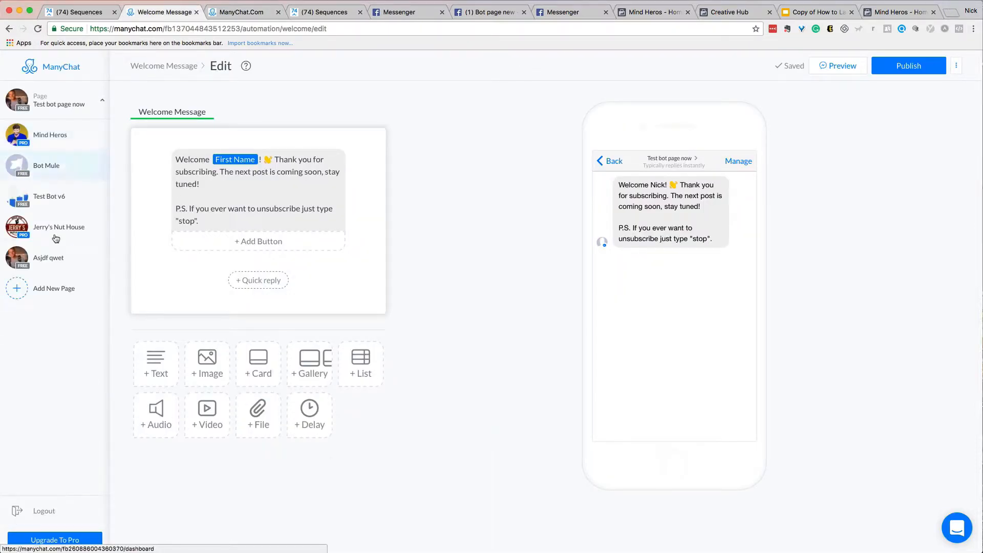
pyautogui.click(232, 15)
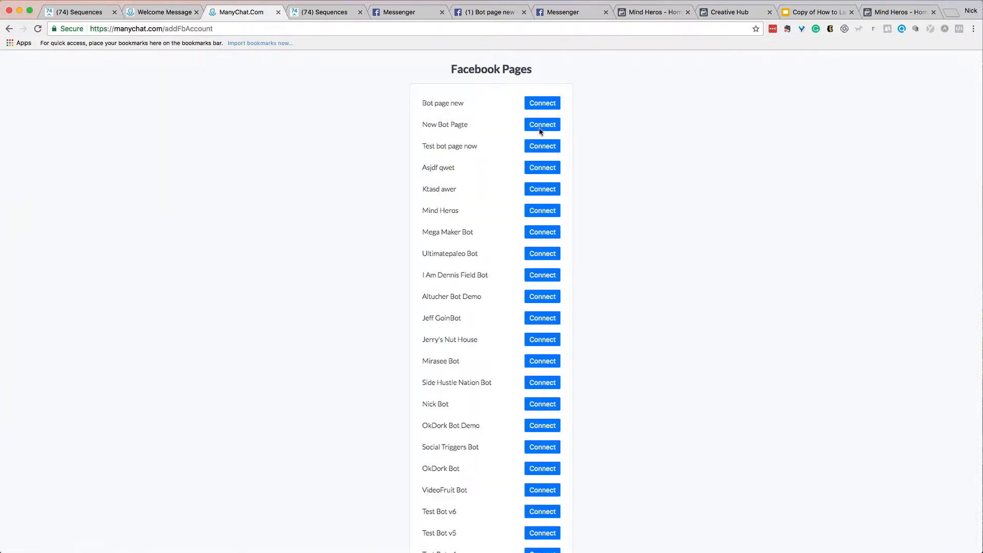
# Connect Bot page new to ManyChat and add a main menu item named "Talk to human"
pyautogui.click(540, 108)
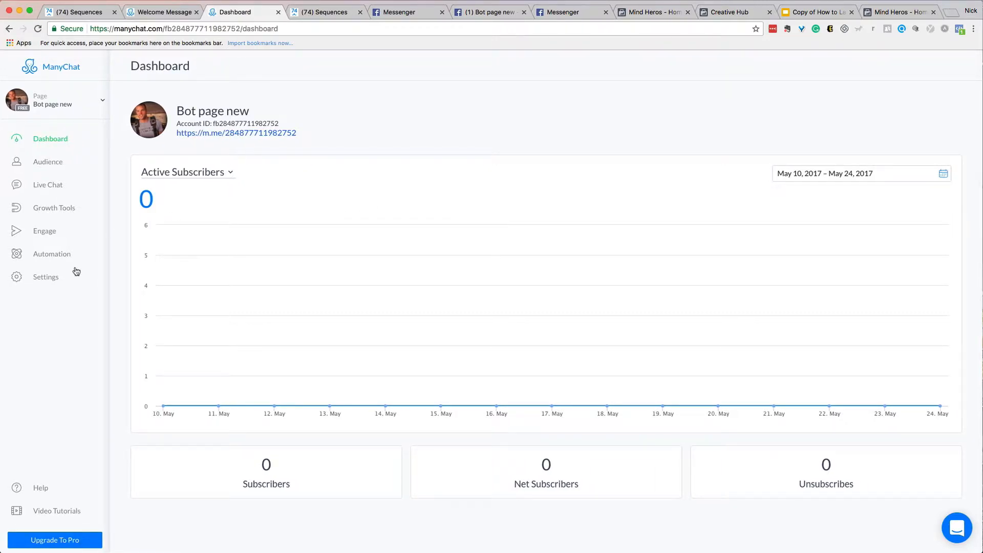
pyautogui.click(39, 257)
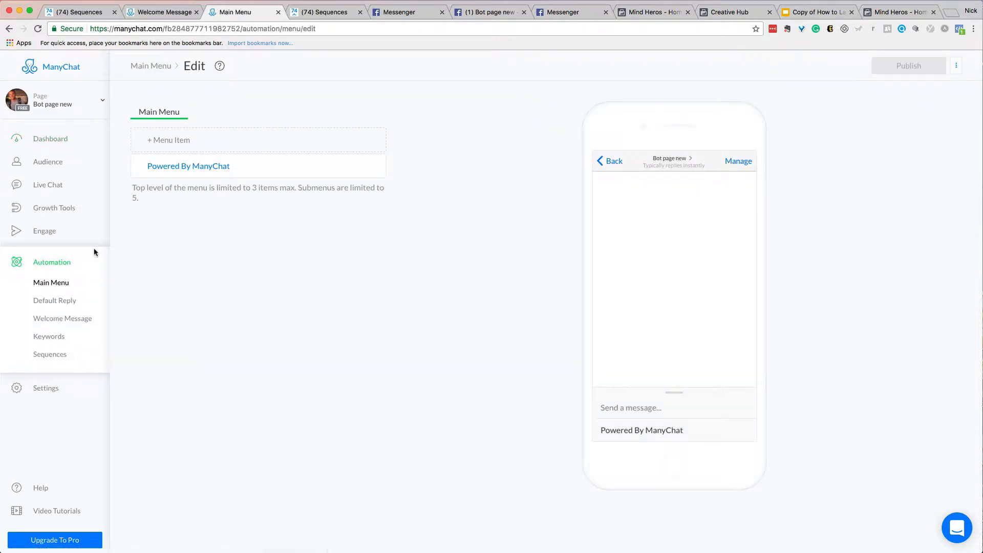
pyautogui.click(173, 138)
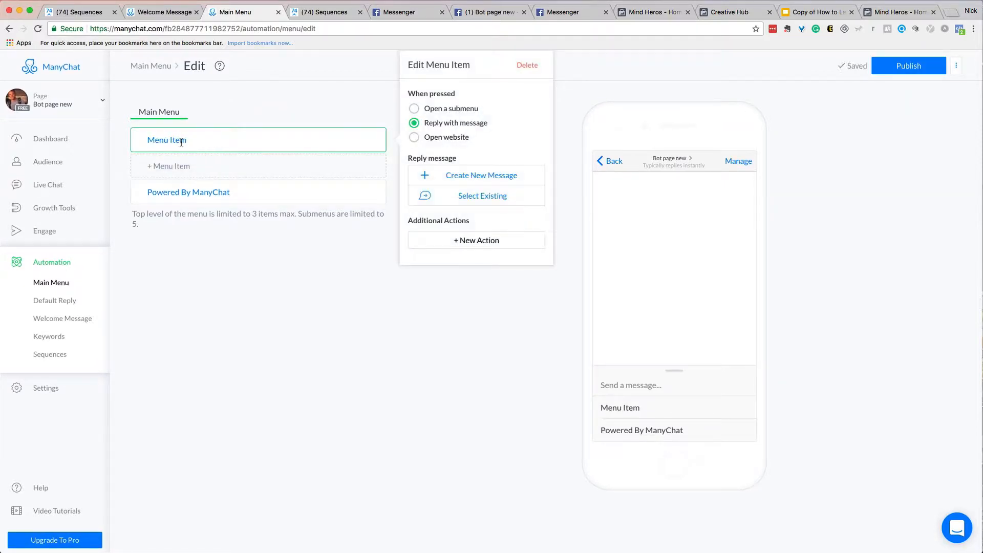
pyautogui.doubleClick(180, 141)
pyautogui.tripleClick(180, 142)
pyautogui.write('Talk ')
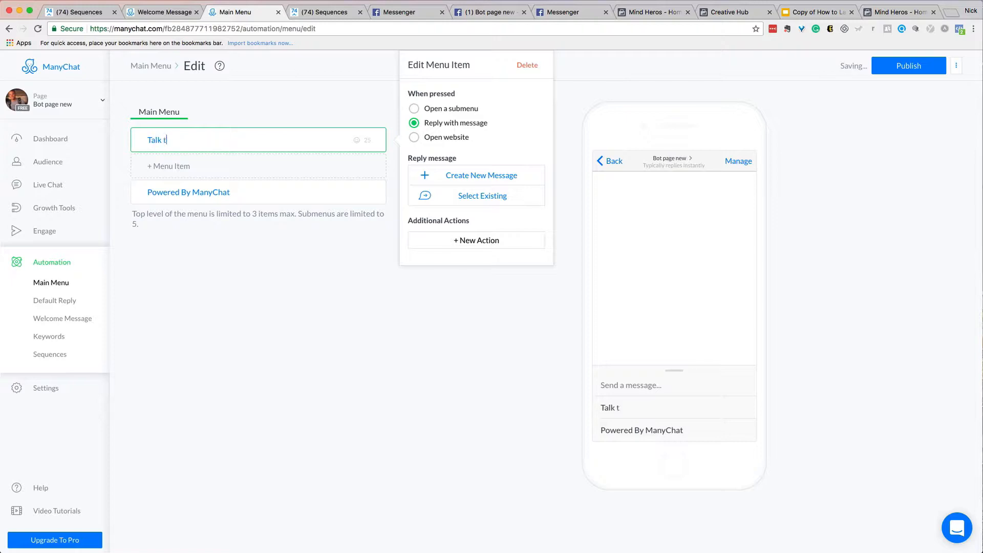
pyautogui.write('to human')
# Create the reply message "Getting your rep now :)" for the Talk to human item and publish the menu
pyautogui.click(492, 175)
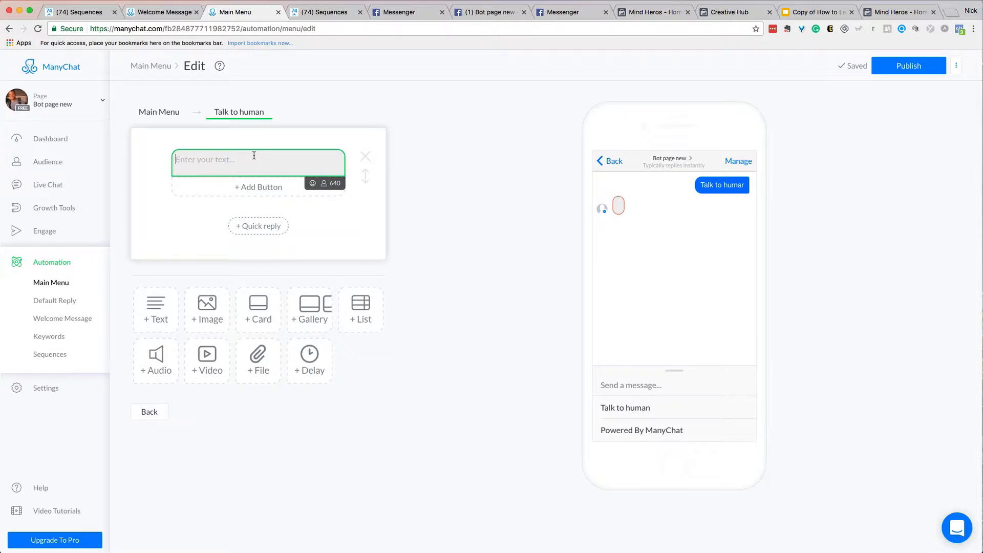
pyautogui.write('Getting your rep')
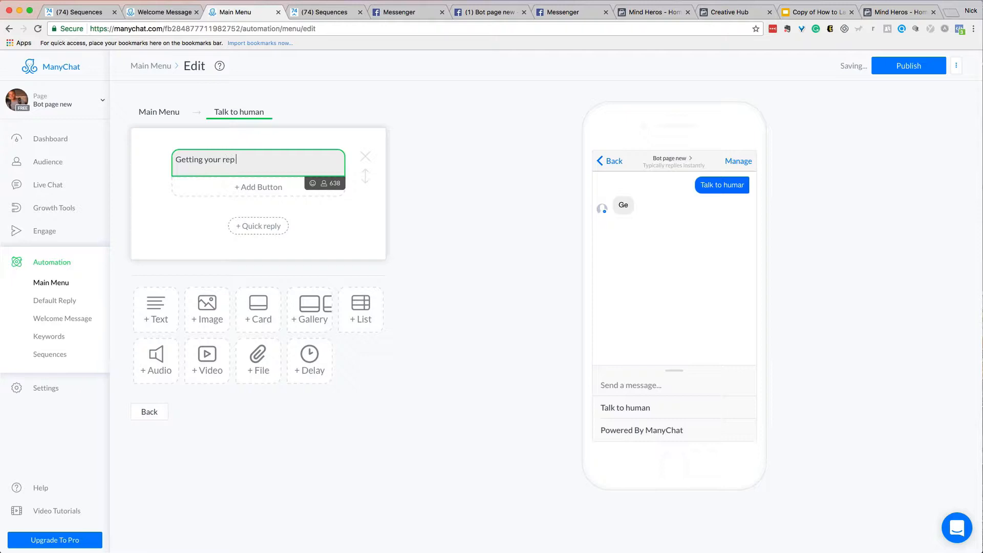
pyautogui.write(' now :)')
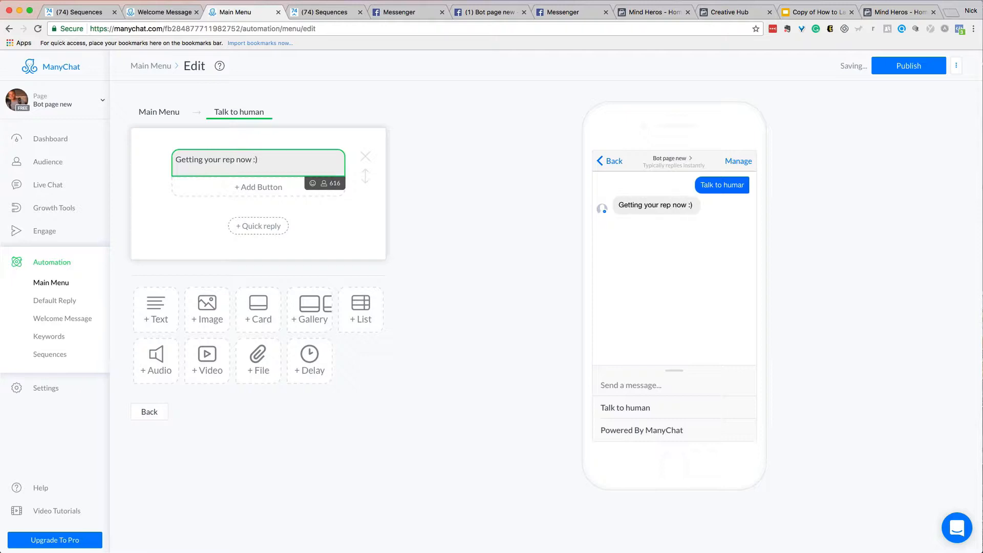
pyautogui.click(551, 215)
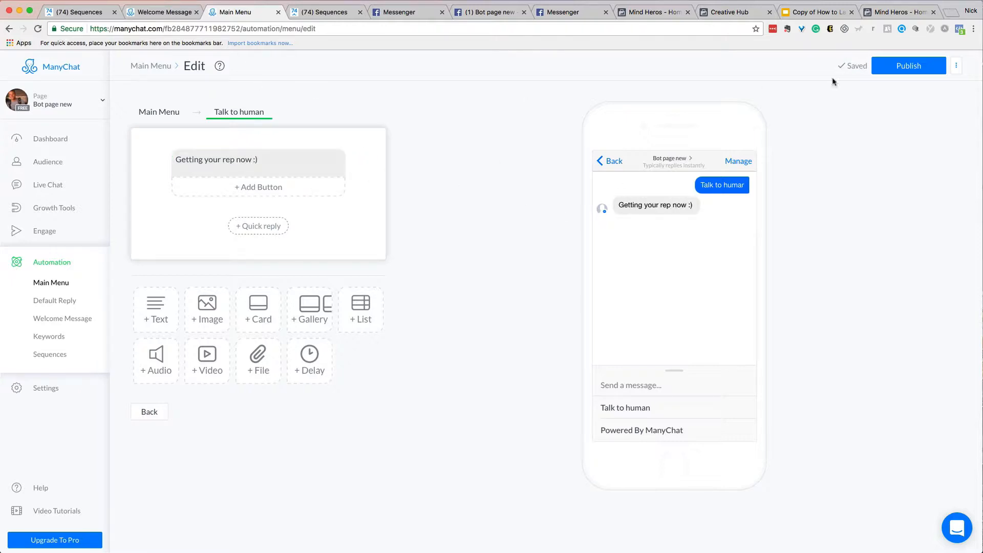
pyautogui.click(894, 66)
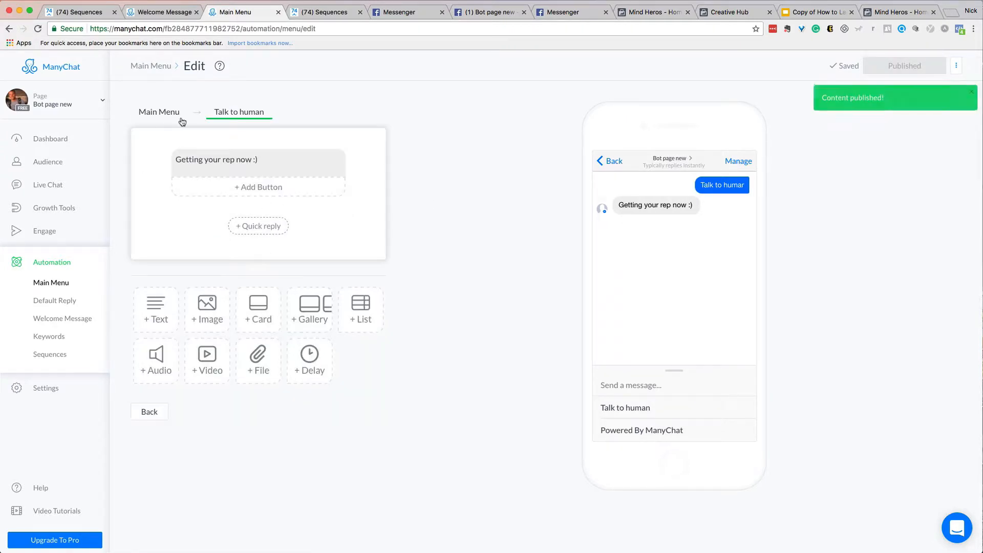
# Add Open Conversation and Notify Admins actions to the Talk to human menu item, keeping the changes as a draft when leaving for Welcome Message
pyautogui.click(168, 117)
pyautogui.click(215, 139)
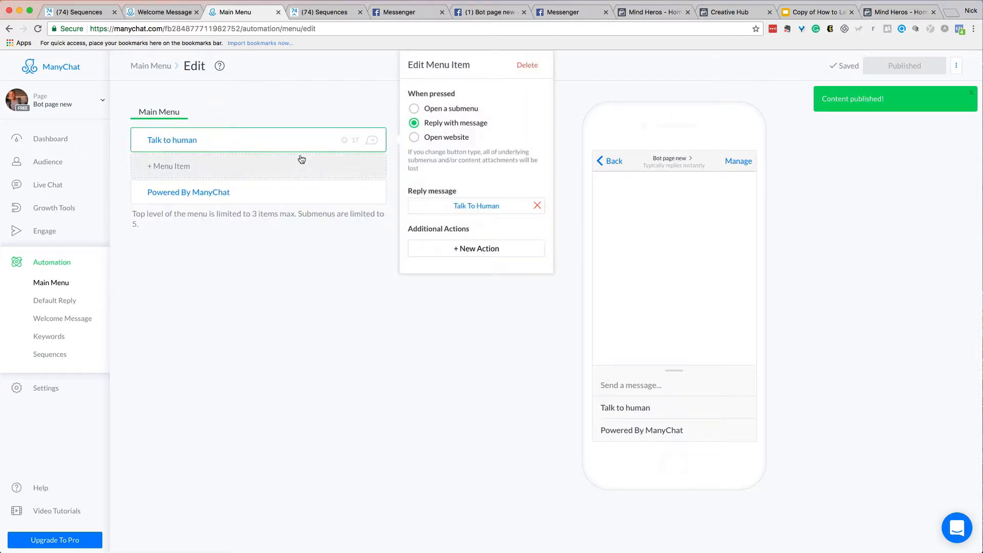
pyautogui.click(476, 250)
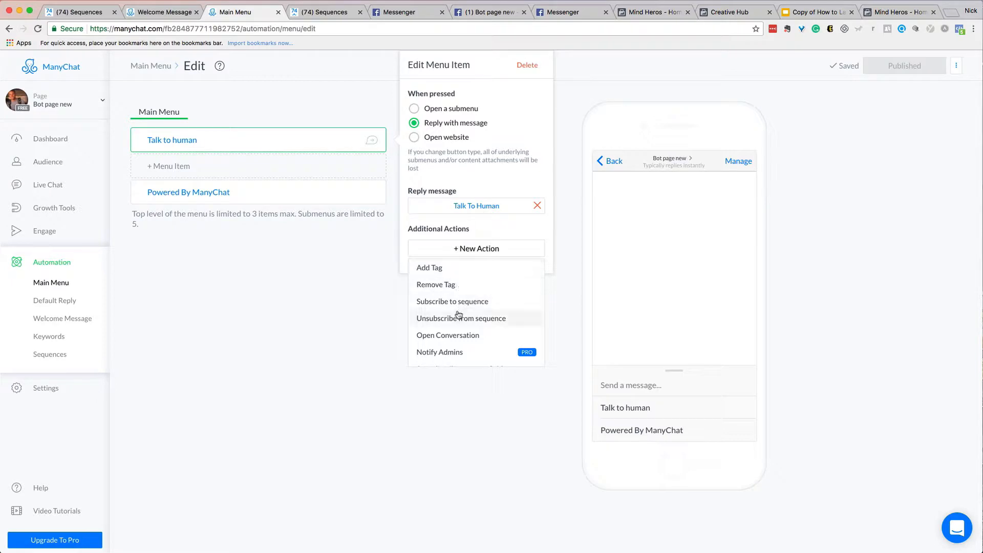
pyautogui.click(449, 336)
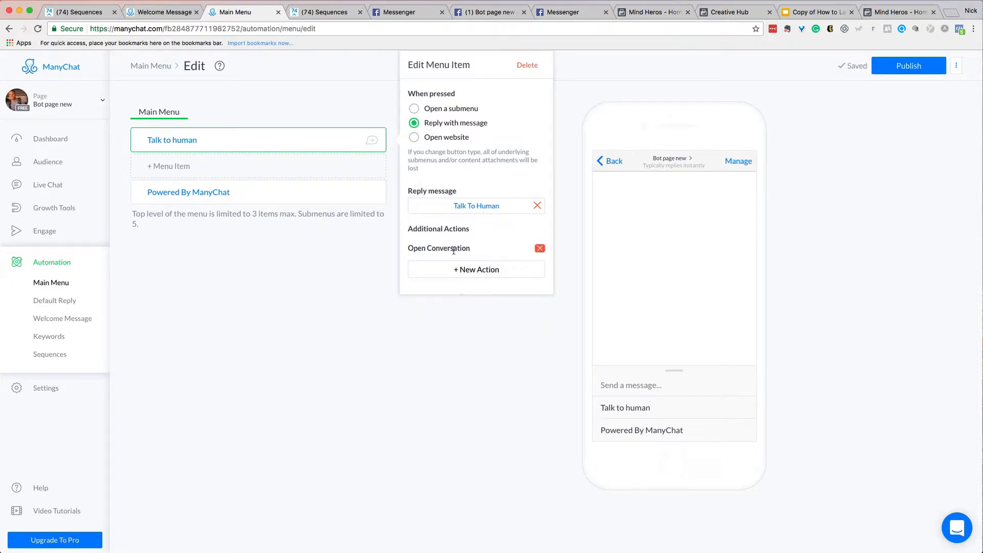
pyautogui.click(455, 276)
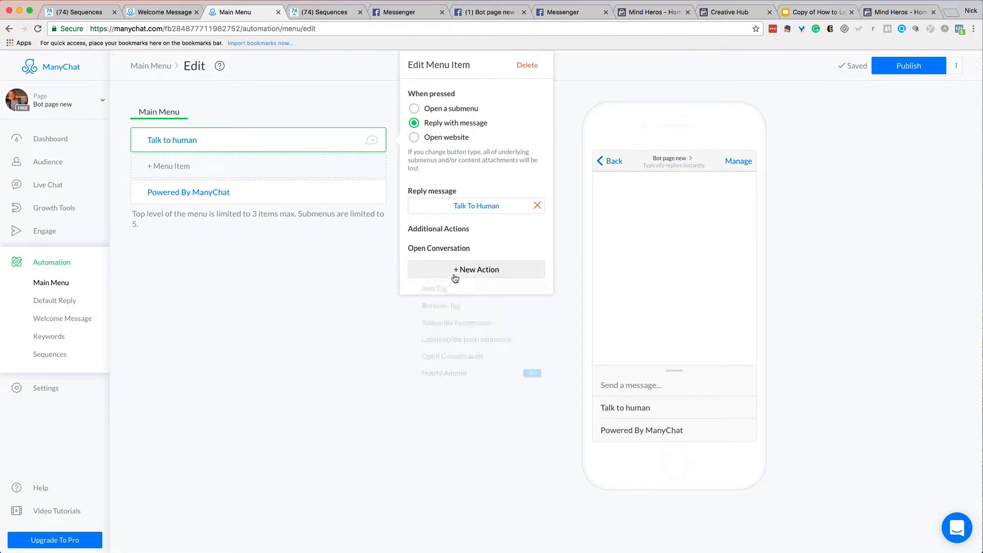
pyautogui.click(456, 378)
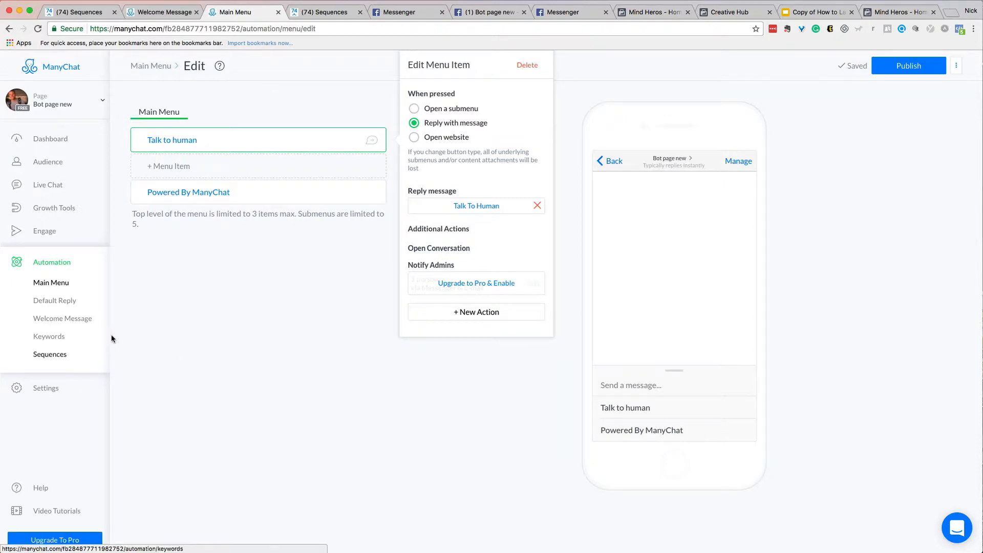
pyautogui.click(77, 323)
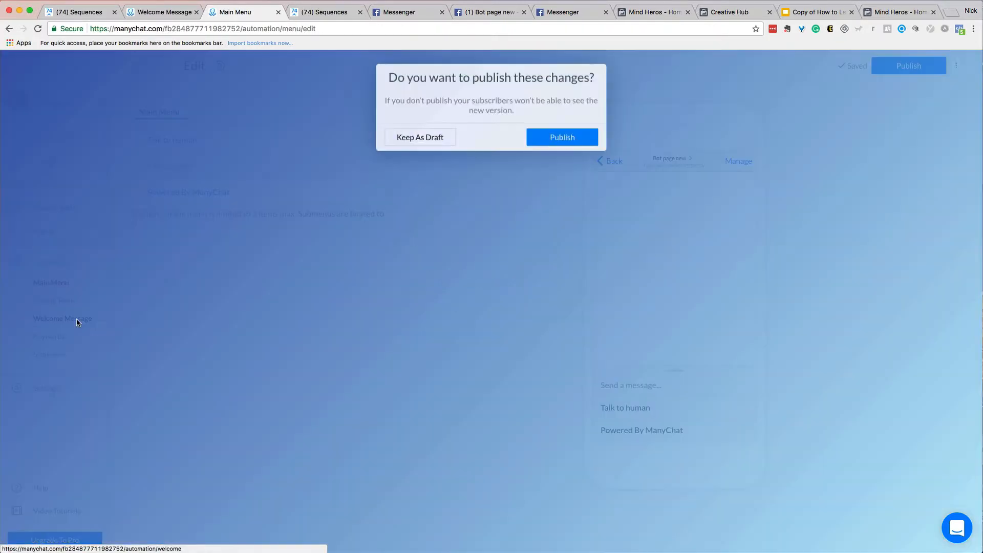
pyautogui.click(430, 144)
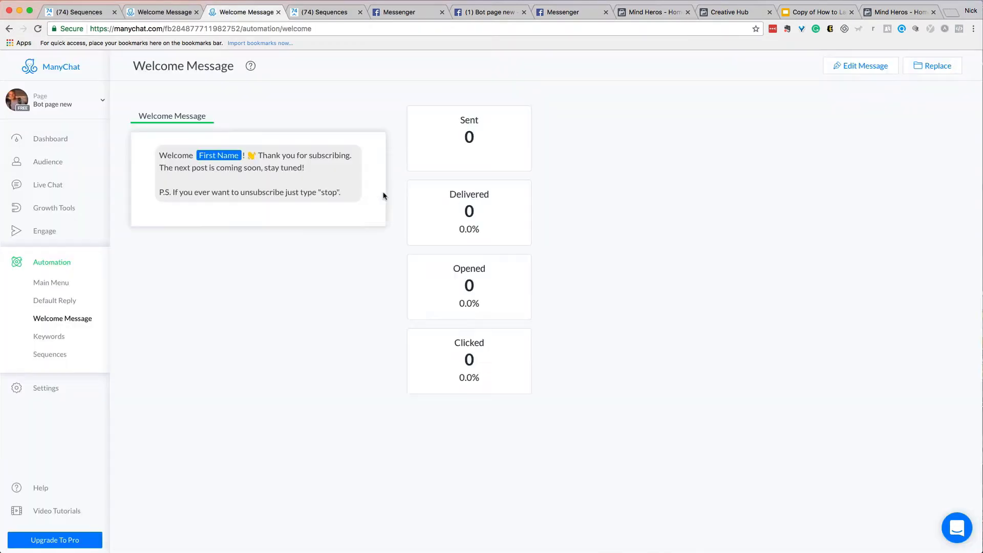
# Create a new keyword rule that triggers on the messages human, rep and live
pyautogui.click(56, 340)
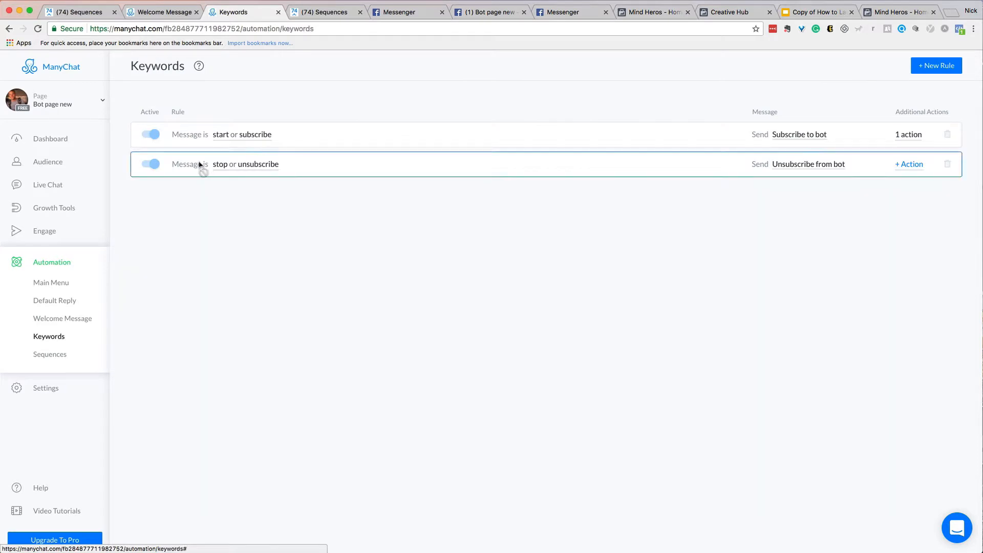
pyautogui.click(948, 66)
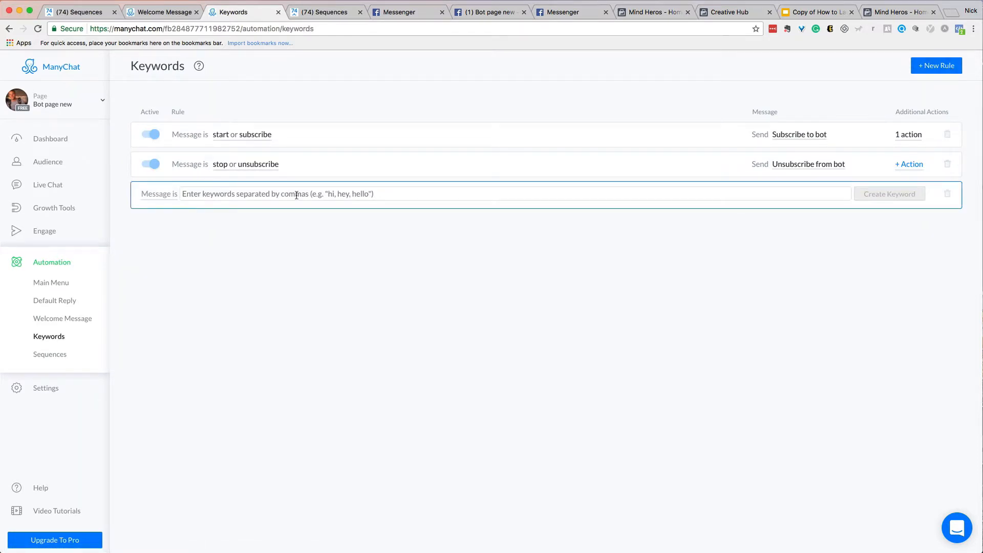
pyautogui.write('human, rep, live')
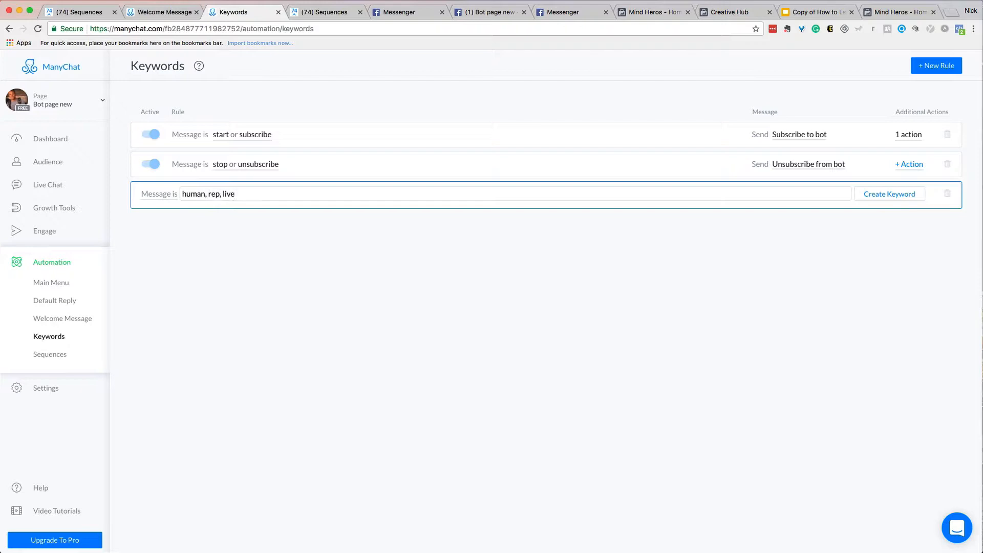
pyautogui.click(308, 238)
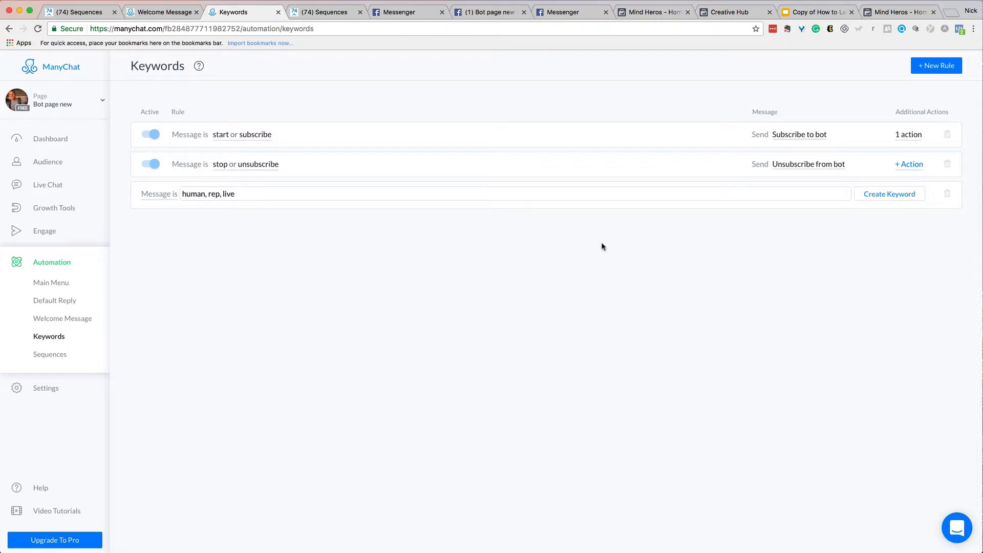
pyautogui.click(917, 193)
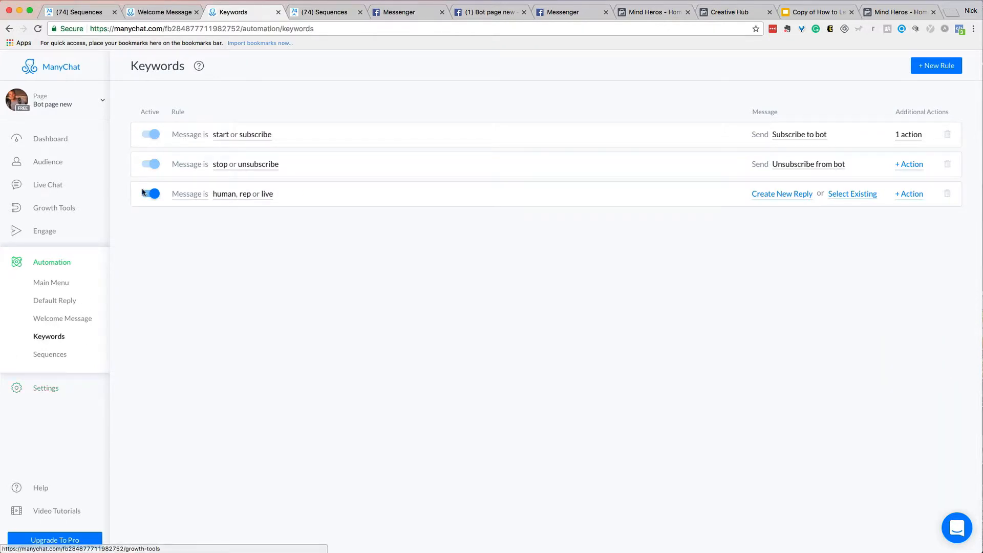
# Open the page's Live Chat in a separate browser tab and look at its conversation filters
pyautogui.keyDown('super'); pyautogui.click(43, 189); pyautogui.keyUp('super')
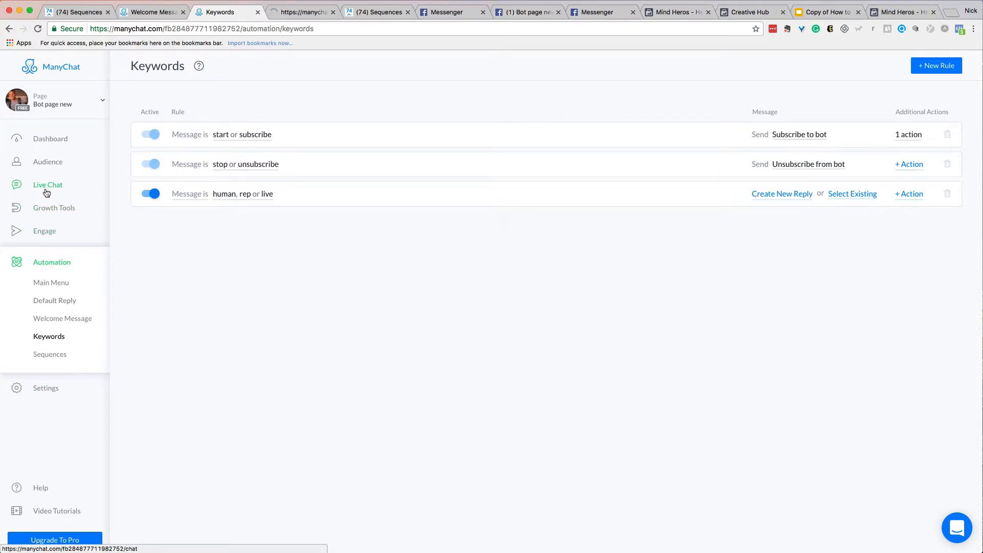
pyautogui.hotkey('ctrl', 'Tab')
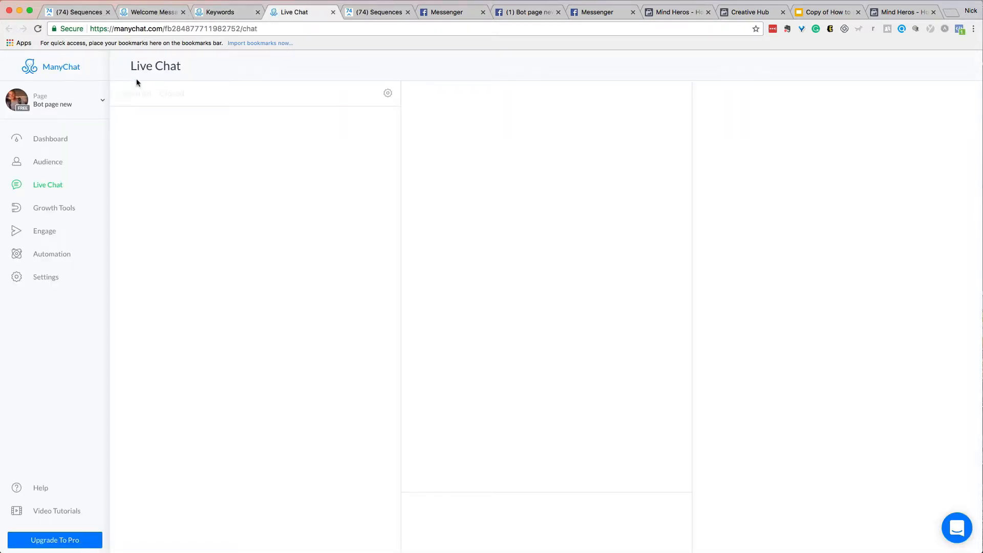
pyautogui.moveTo(122, 91); pyautogui.dragTo(157, 97)
pyautogui.tripleClick(166, 94)
pyautogui.click(170, 94)
# Return to the Keywords list and add a Notify Admins action to the human, rep, live rule
pyautogui.click(228, 12)
pyautogui.click(909, 194)
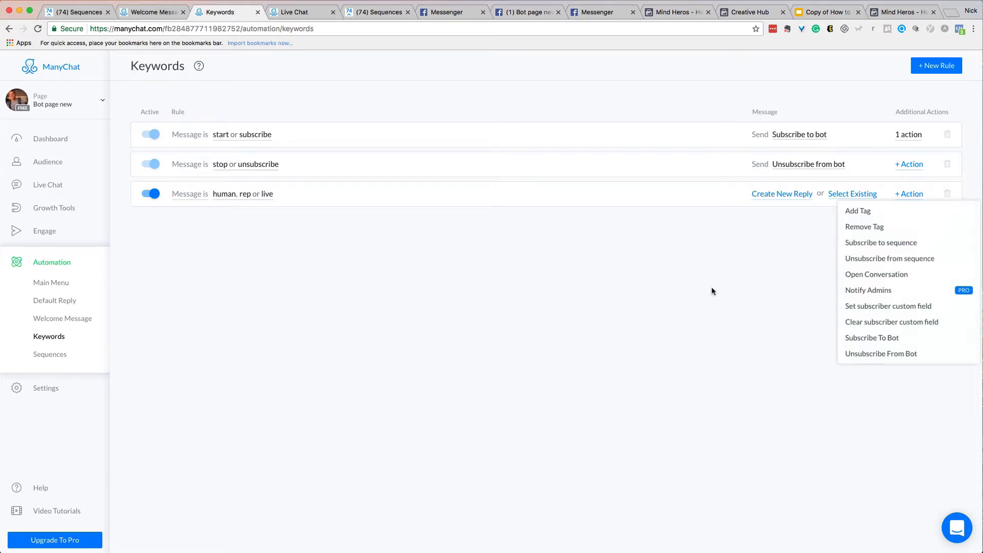
pyautogui.click(877, 289)
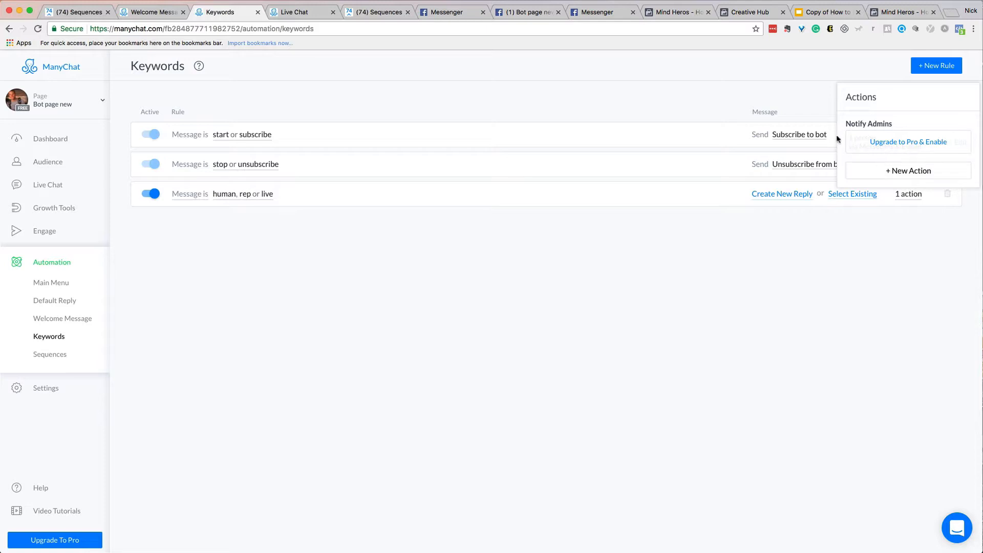
pyautogui.click(280, 321)
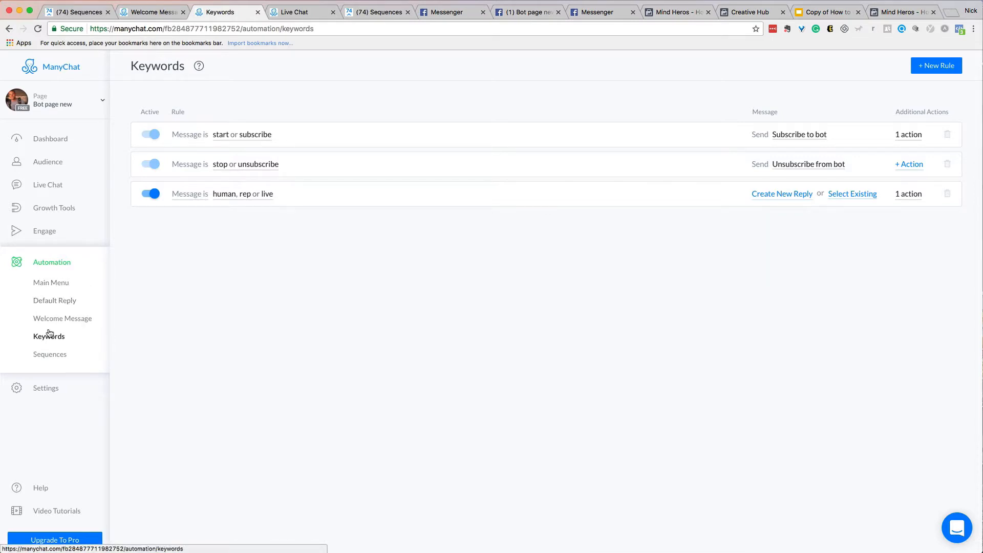
# Disable the bot's default reply
pyautogui.click(64, 303)
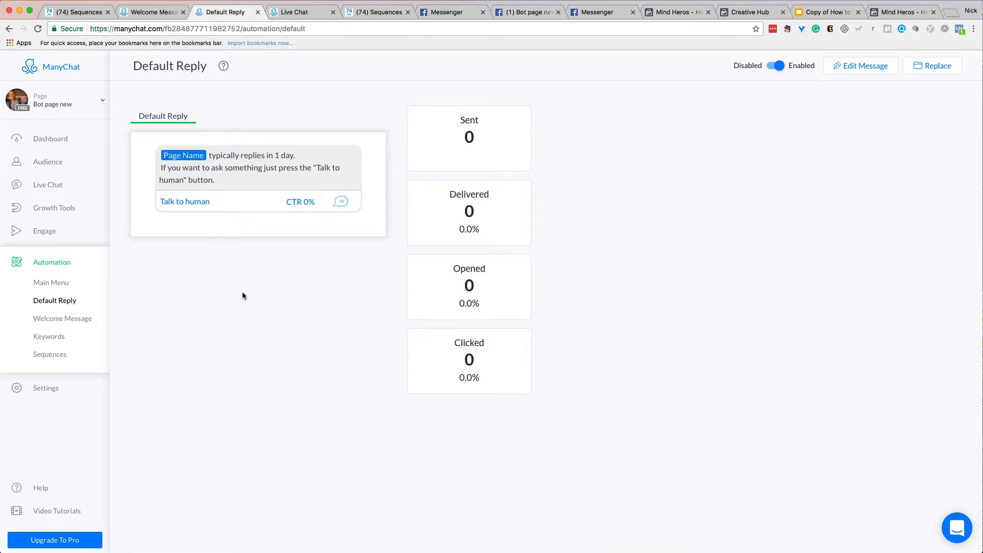
pyautogui.click(776, 65)
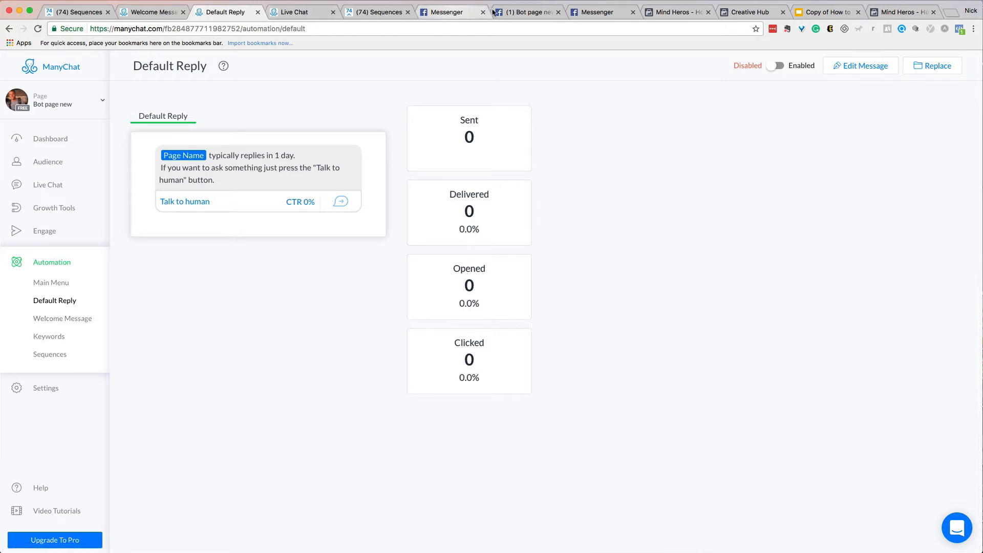
# Switch to the Facebook page's messaging settings and turn on the Messenger greeting
pyautogui.click(514, 12)
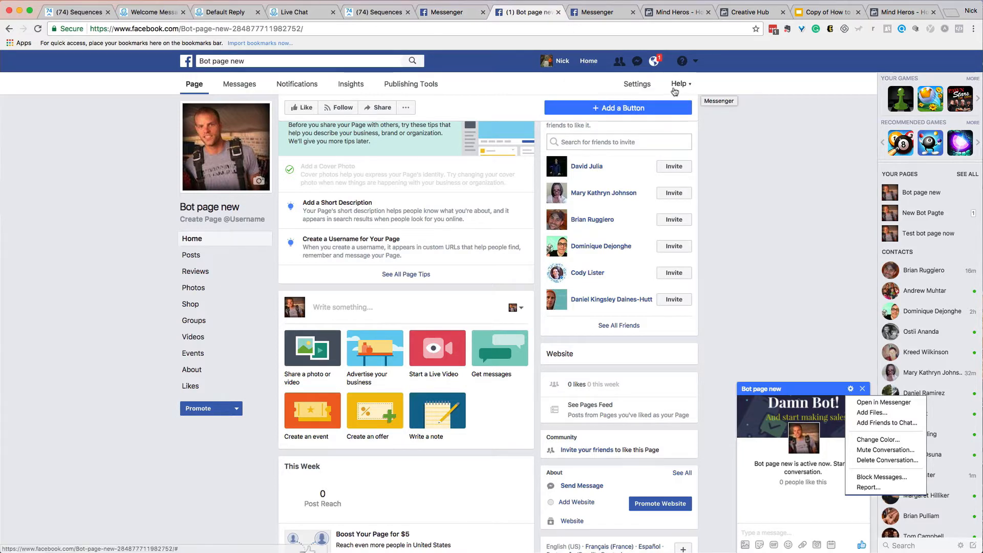
pyautogui.click(635, 94)
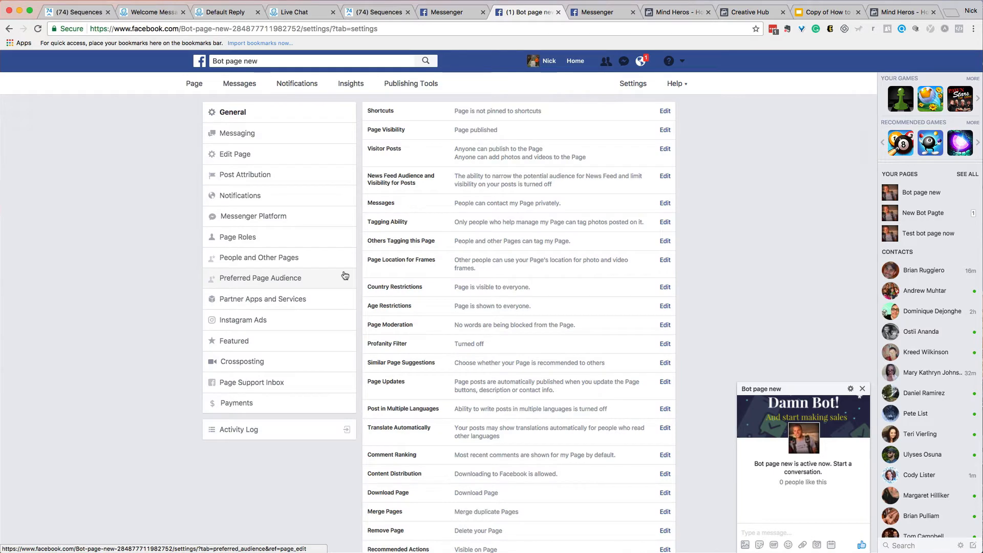
pyautogui.click(257, 133)
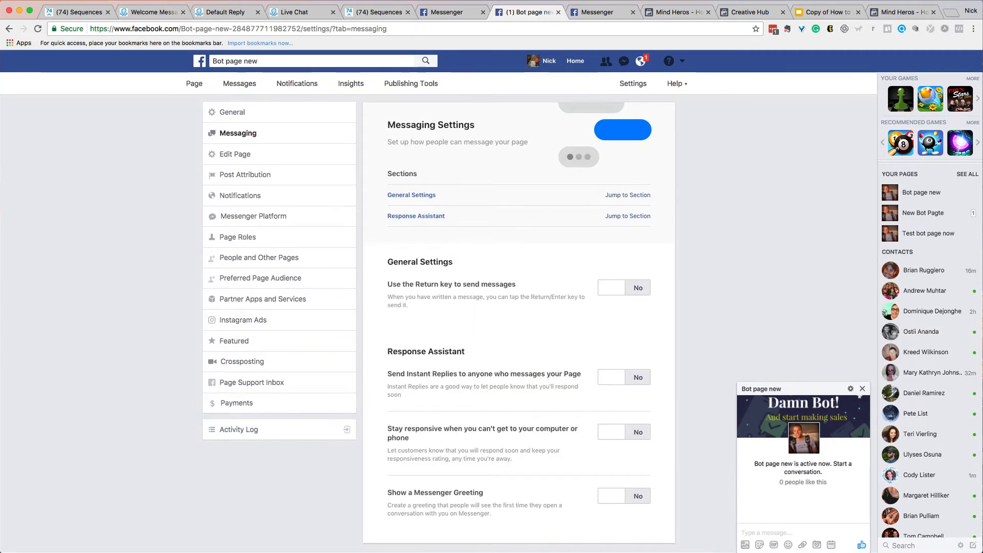
pyautogui.click(612, 496)
pyautogui.scroll(-1, 611, 499)
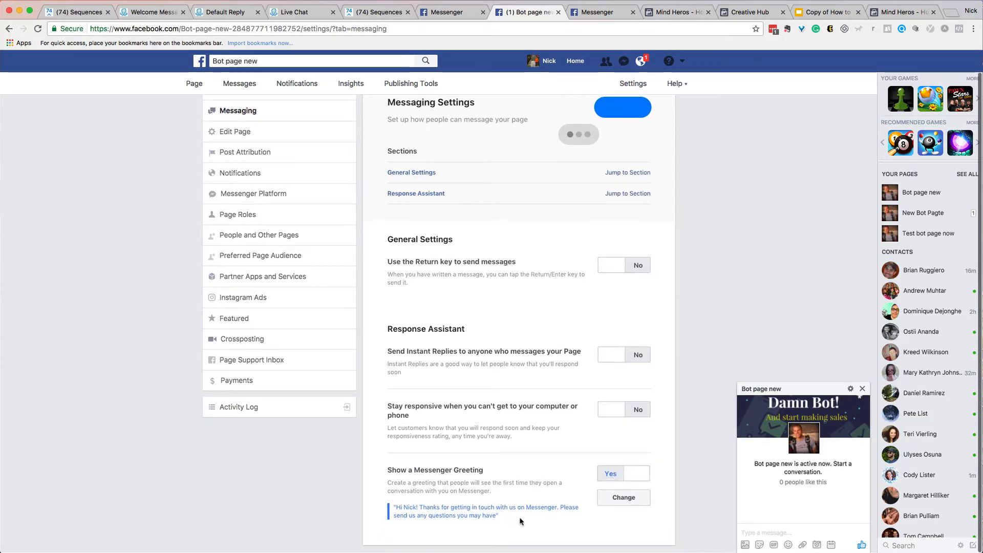
# Review the current Messenger greeting text and open it for editing
pyautogui.moveTo(520, 520); pyautogui.dragTo(388, 509)
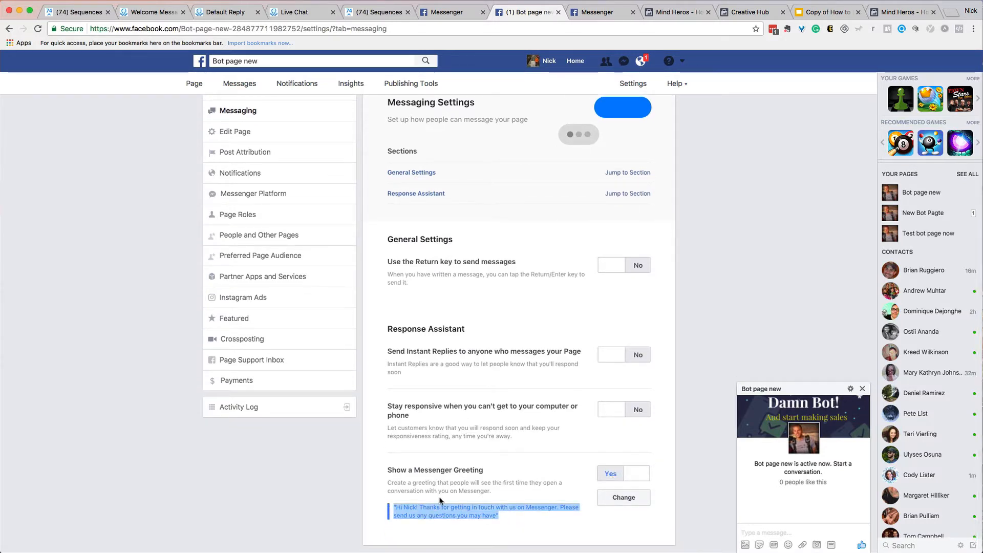
pyautogui.moveTo(753, 462); pyautogui.dragTo(823, 472)
pyautogui.click(625, 497)
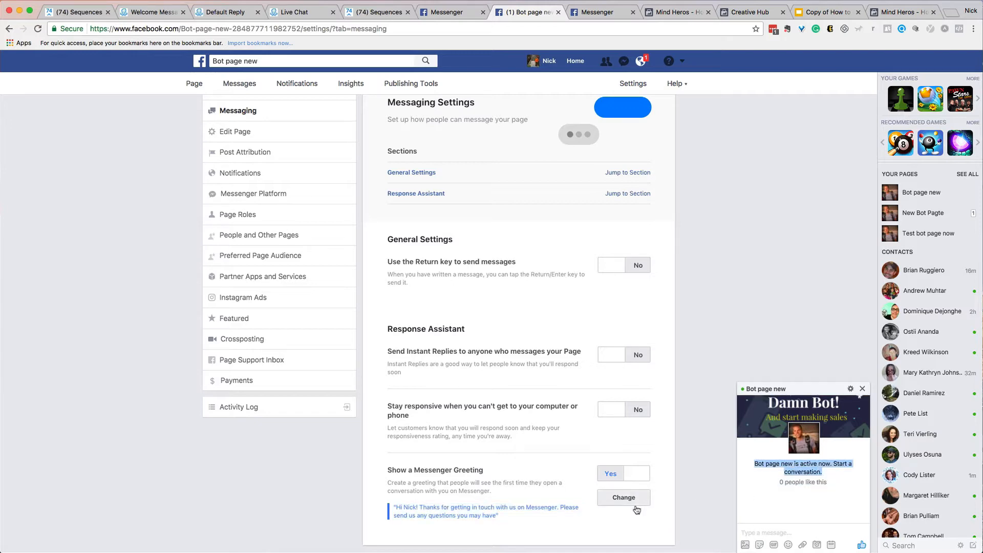
pyautogui.scroll(-6, 406, 402)
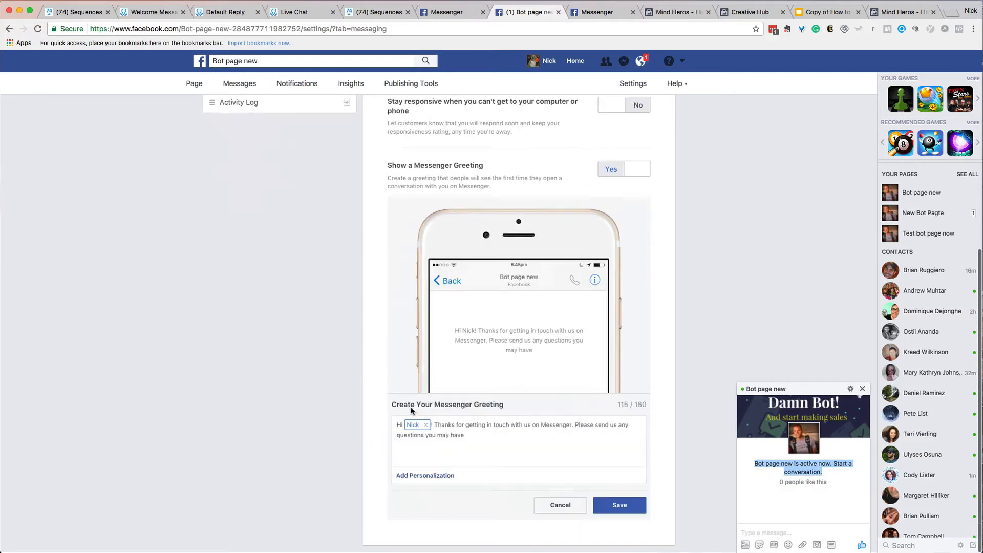
pyautogui.click(476, 439)
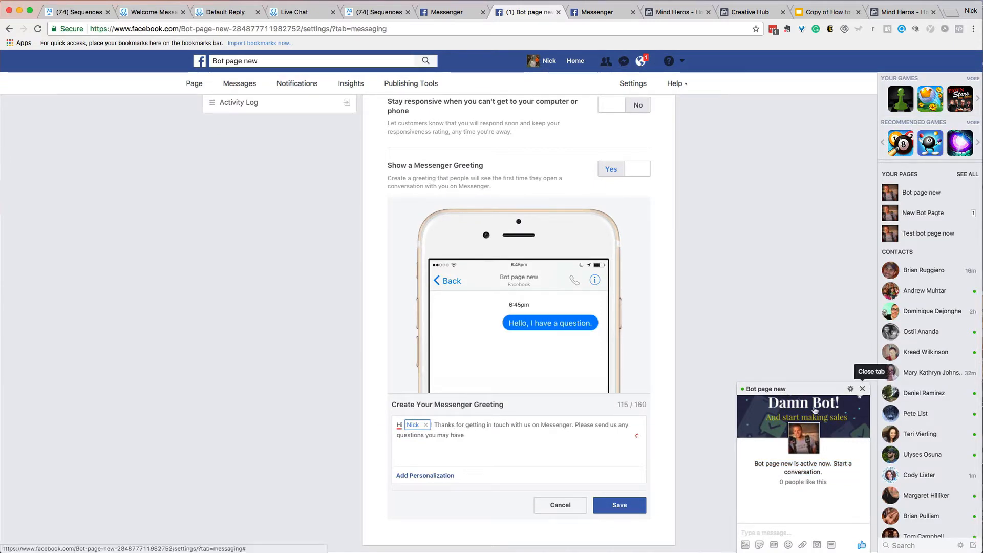
# Close the page's chat window, open the page in a separate browser tab and view its Send Message chat with the Get Started option
pyautogui.click(863, 389)
pyautogui.scroll(10, 857, 385)
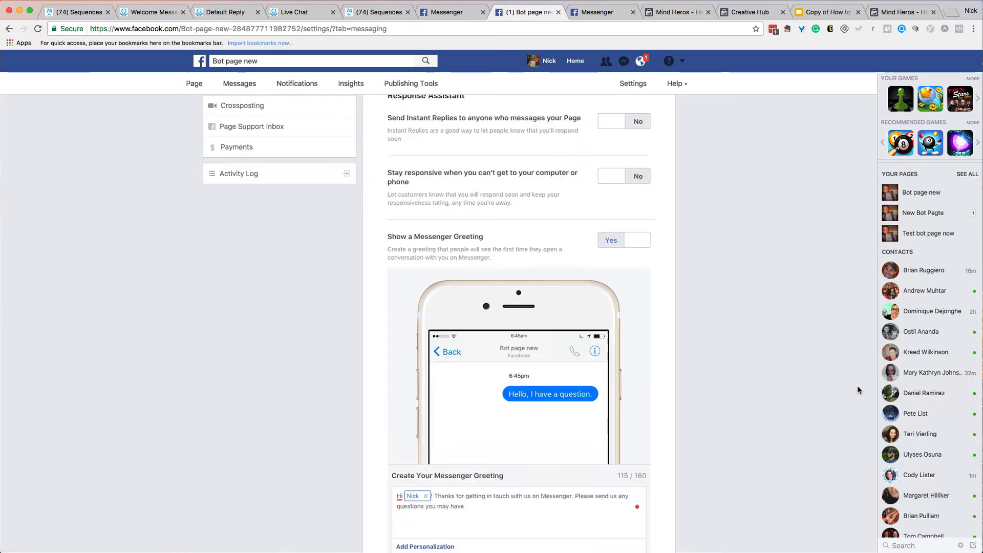
pyautogui.keyDown('super'); pyautogui.click(197, 82); pyautogui.keyUp('super')
pyautogui.hotkey('ctrl', 'Tab')
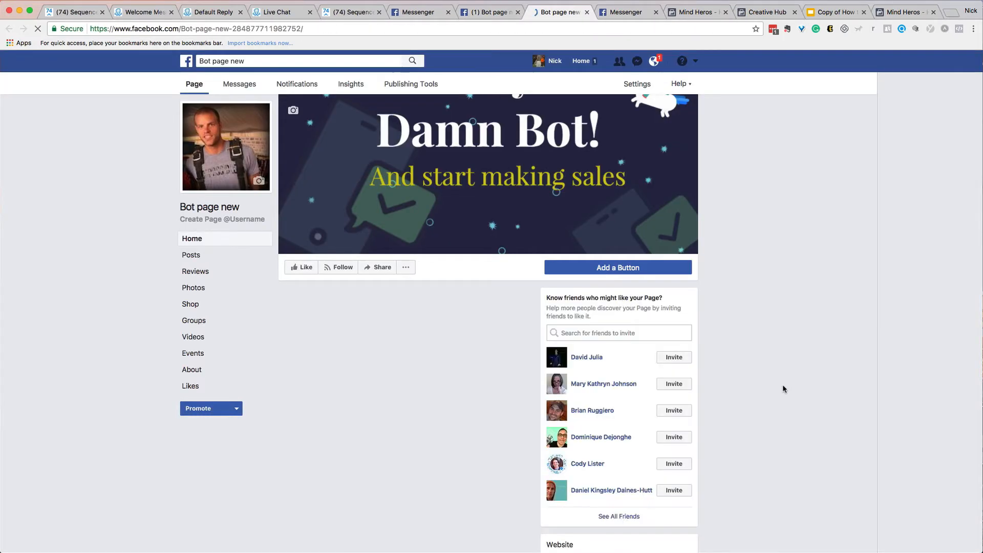
pyautogui.scroll(-5, 704, 382)
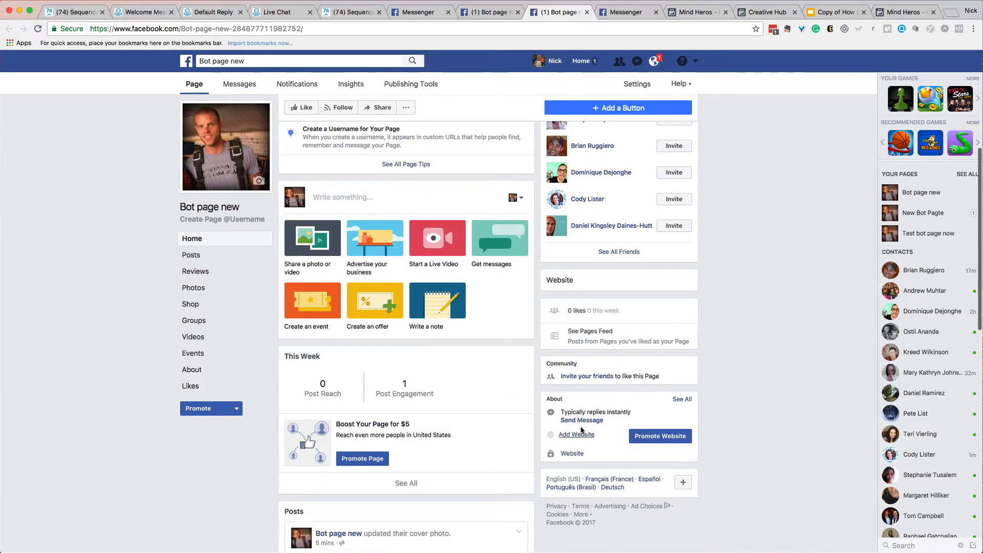
pyautogui.click(584, 420)
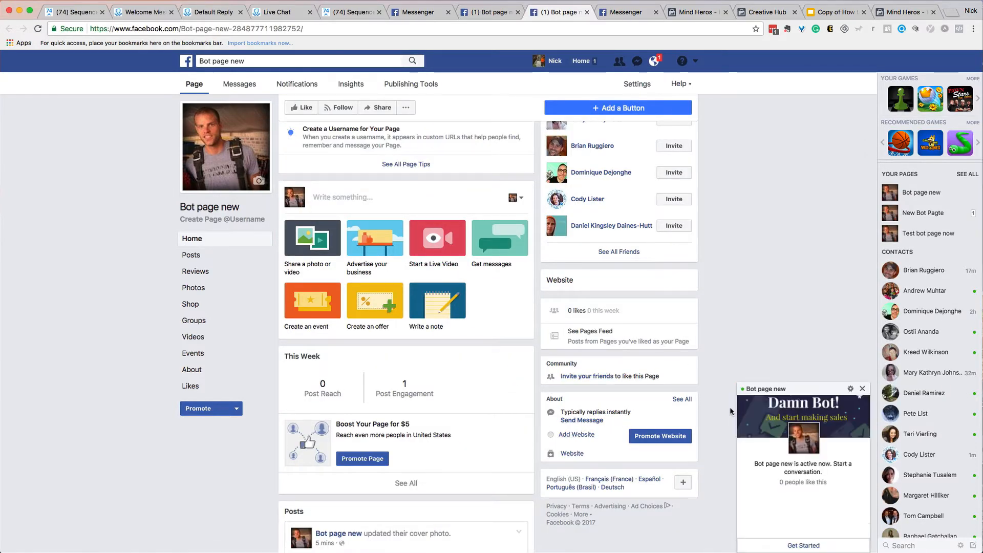
pyautogui.click(801, 545)
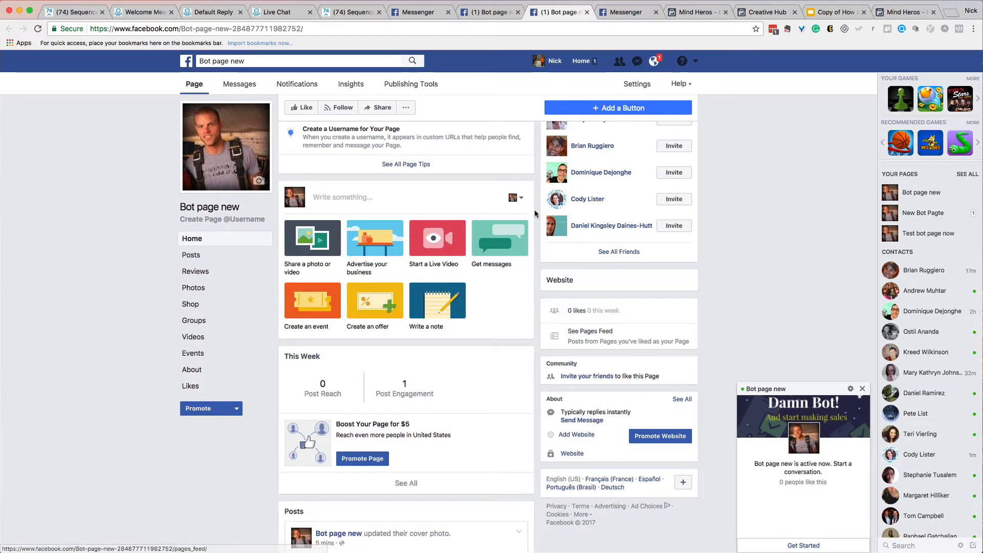
# Return to the messaging settings and append ". Click get started belwo" to the end of the Messenger greeting
pyautogui.scroll(-4, 612, 432)
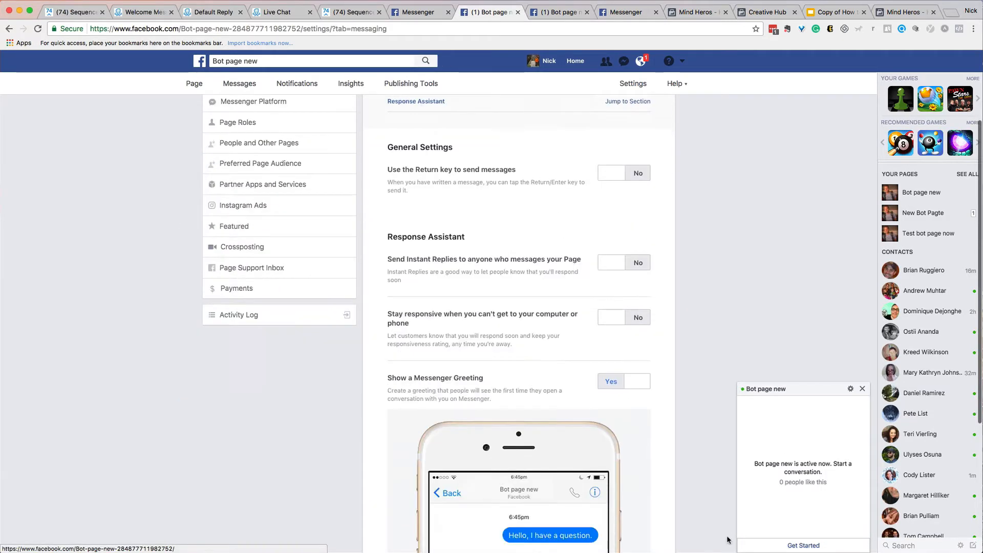
pyautogui.scroll(-3, 636, 496)
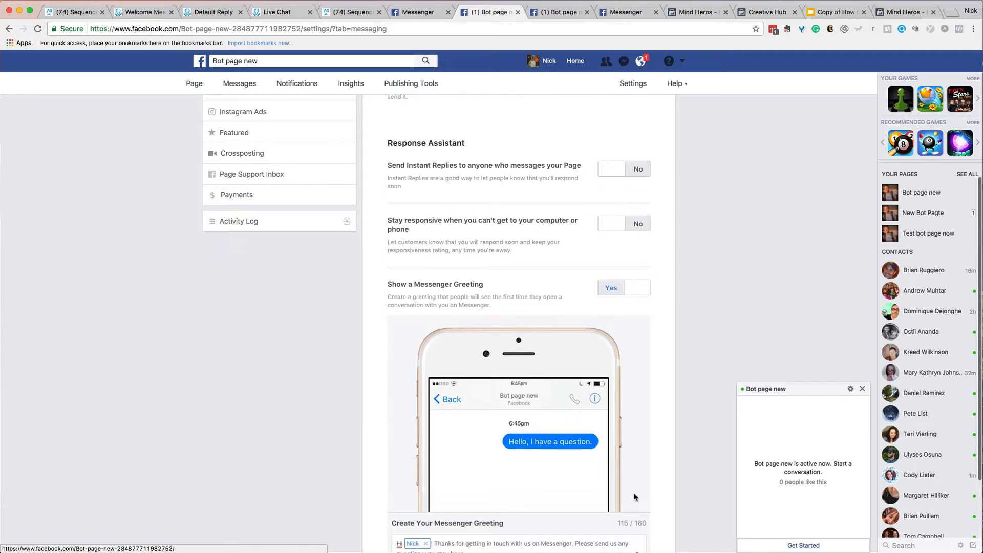
pyautogui.click(532, 469)
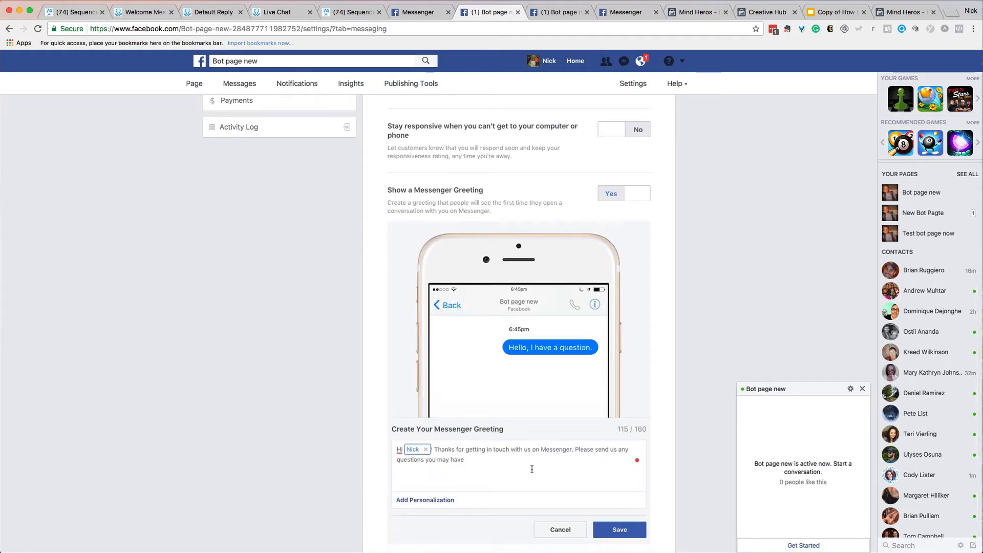
pyautogui.write('. ')
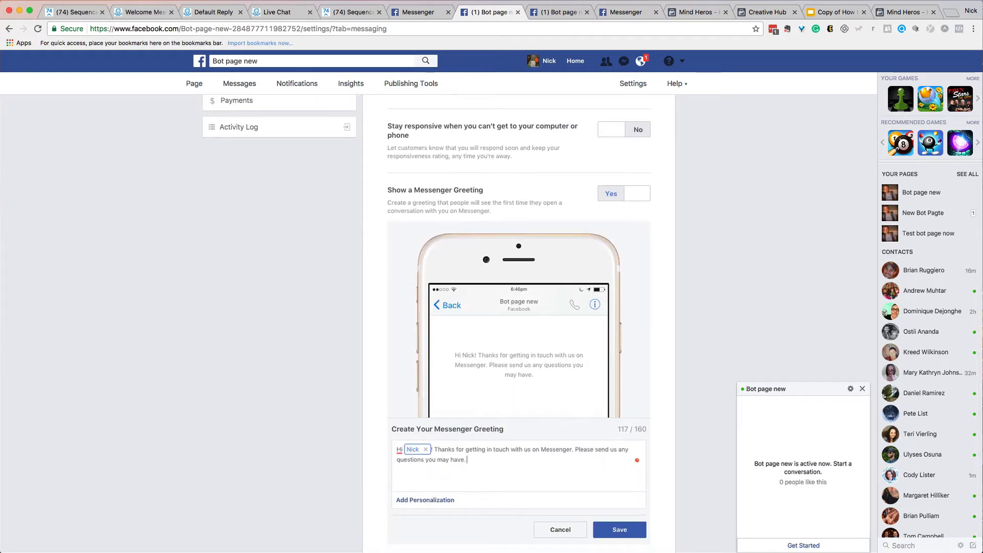
pyautogui.write('Cl;ck get sta')
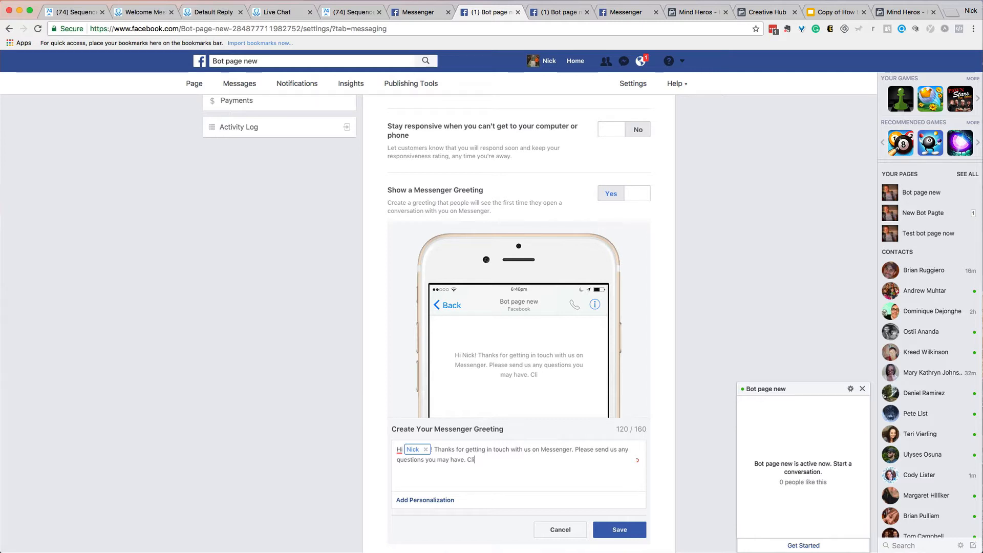
pyautogui.write('rted belwo')
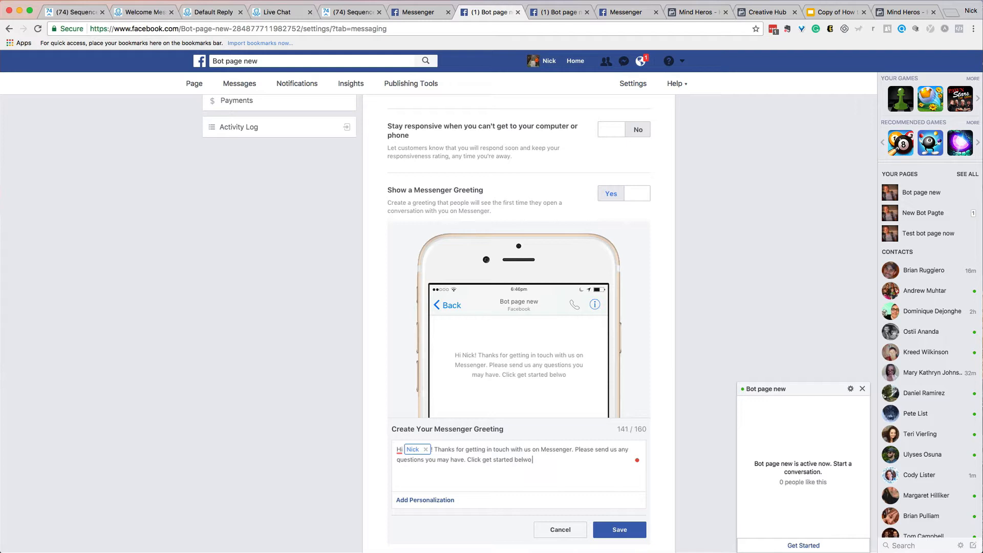
# Add two pointing-down hand emojis to the end of the Messenger greeting and save it
pyautogui.press('ctrl+super+space')
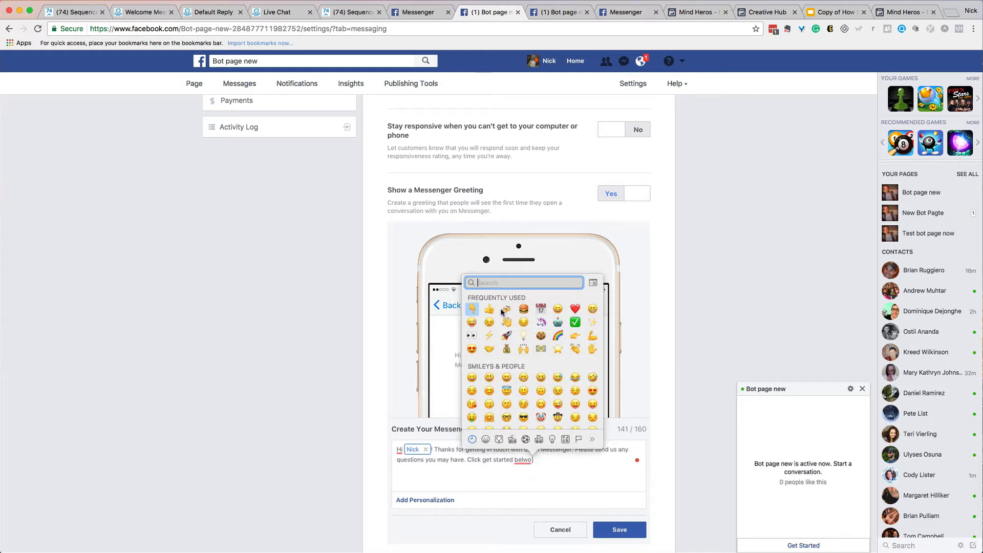
pyautogui.click(473, 309)
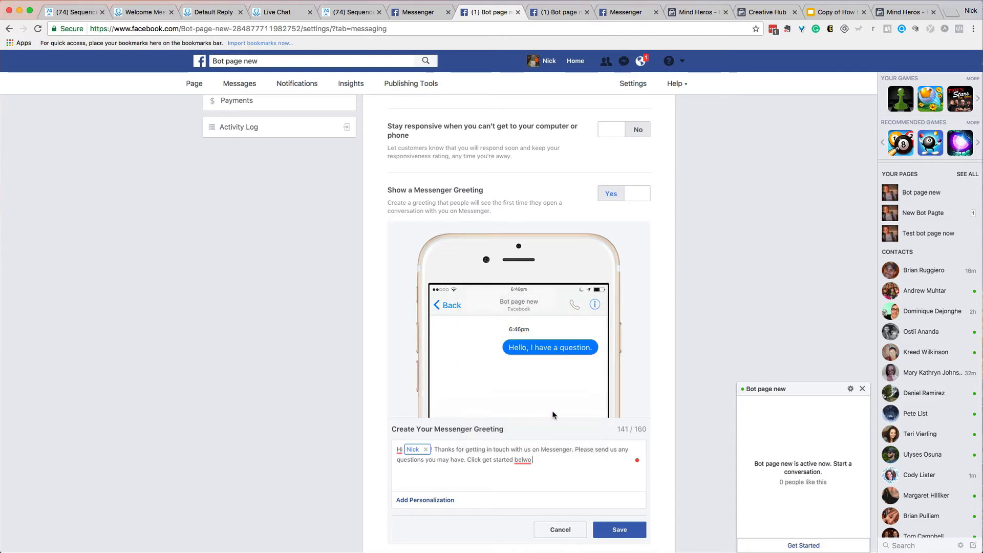
pyautogui.press('ctrl+super+space')
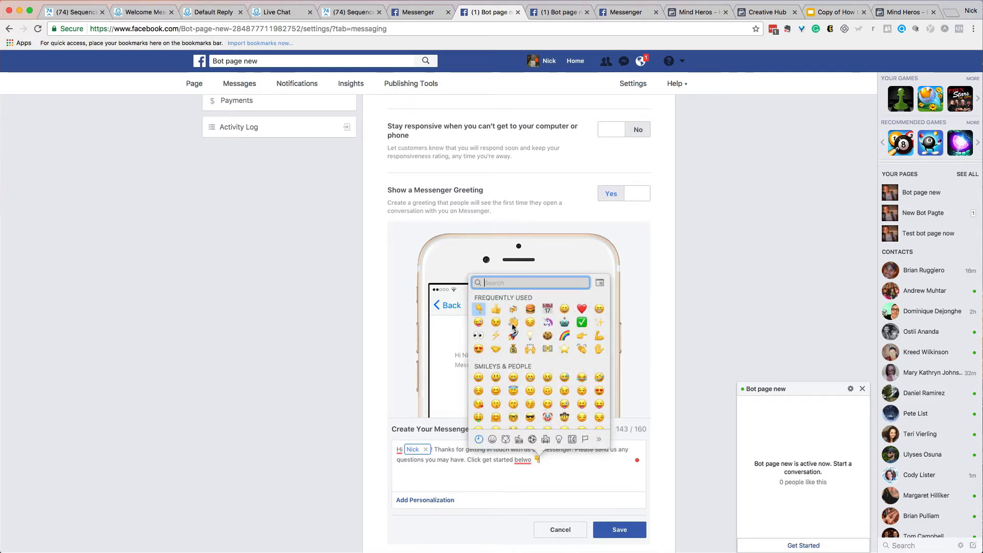
pyautogui.click(475, 309)
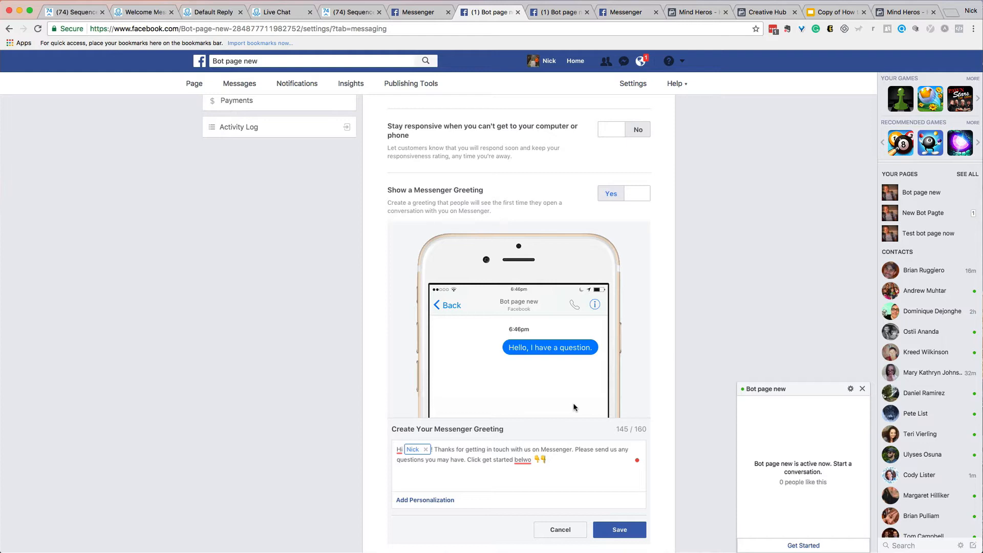
pyautogui.click(626, 526)
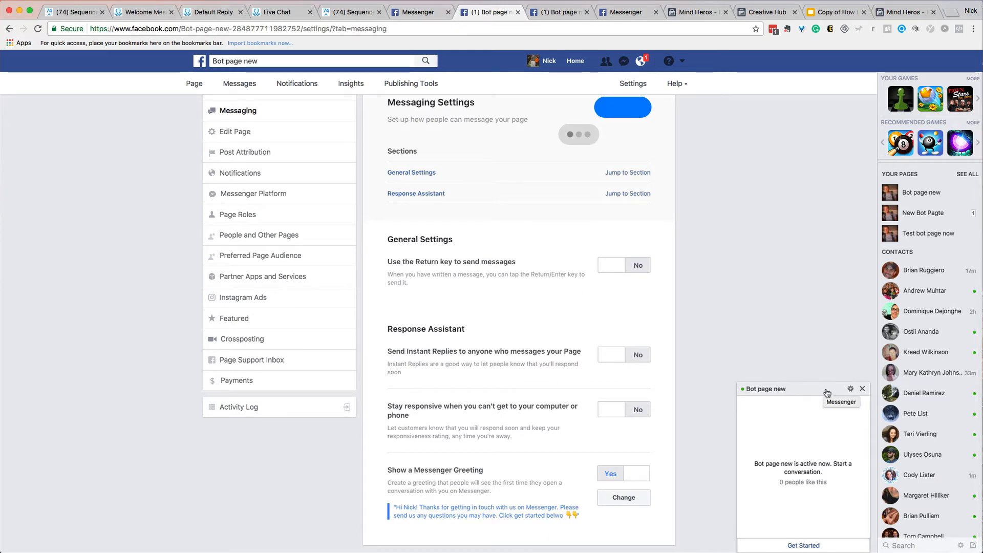
# Switch to ManyChat, open the bot's Welcome Message for editing and look over its unsubscribe note
pyautogui.click(204, 16)
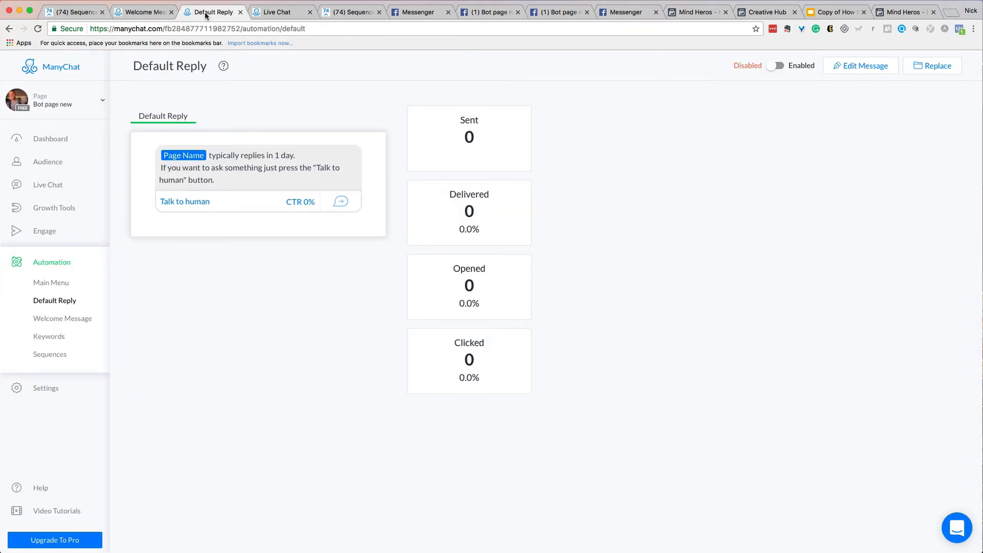
pyautogui.click(61, 322)
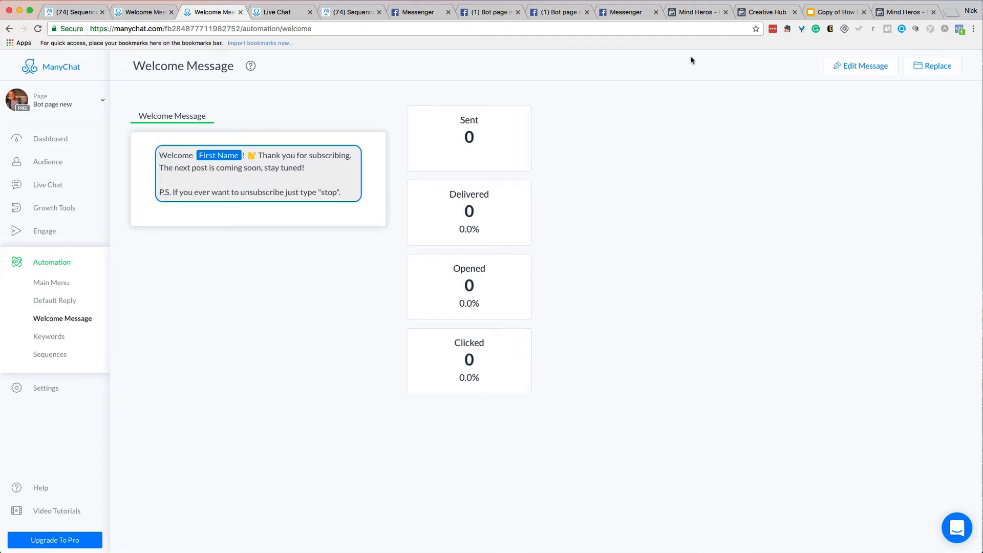
pyautogui.click(847, 66)
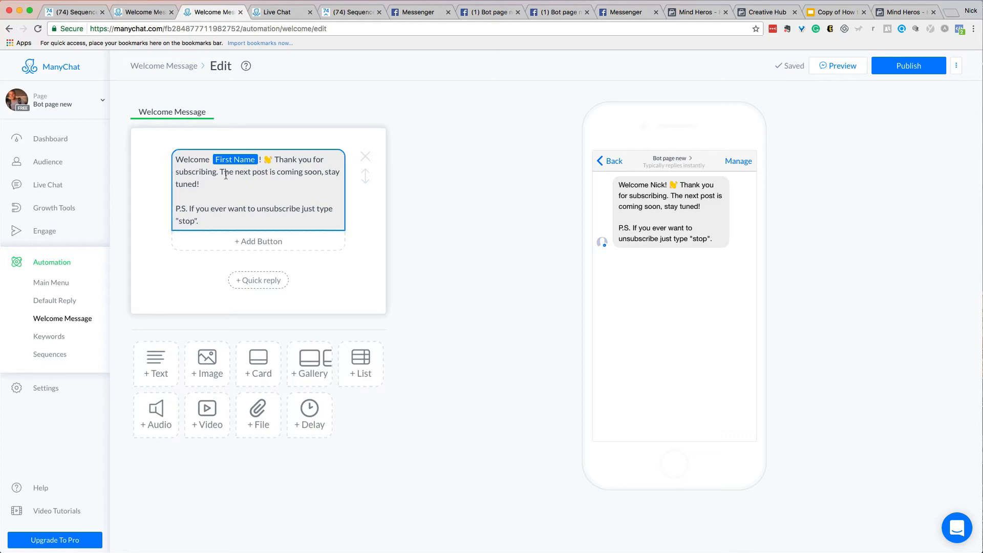
pyautogui.moveTo(181, 207); pyautogui.dragTo(237, 218)
pyautogui.click(235, 216)
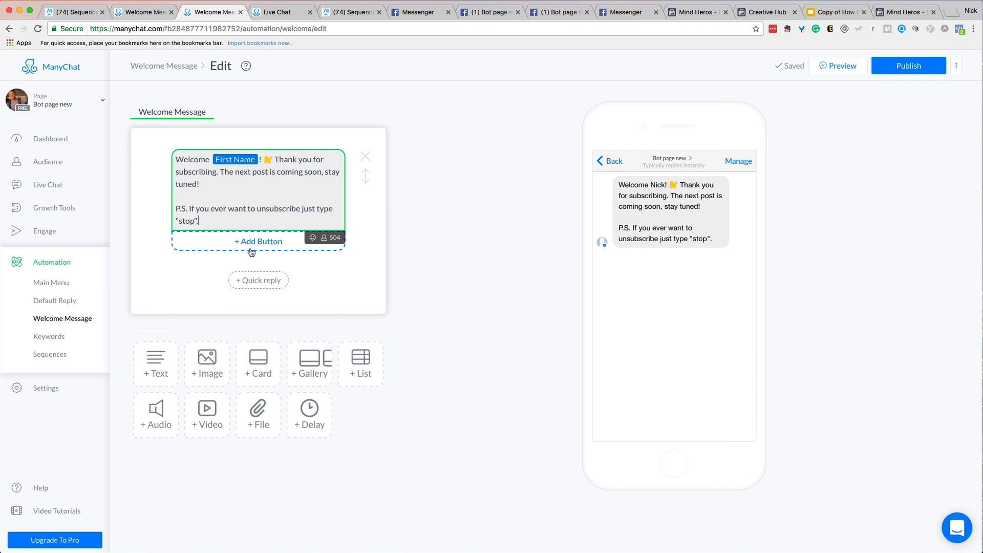
pyautogui.click(463, 198)
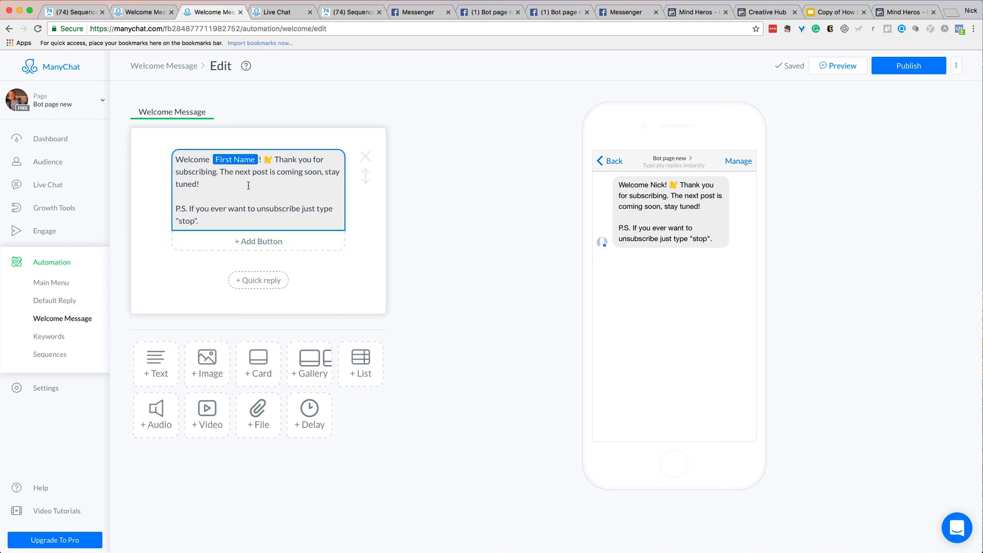